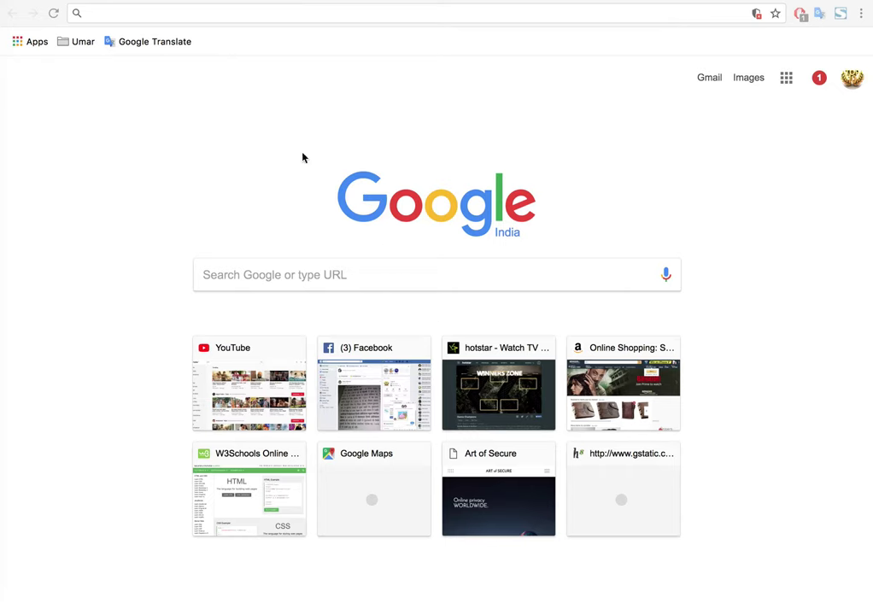
Step: Load figma.com in Chrome and go to the Recent files dashboard
click(102, 15)
text(figma)
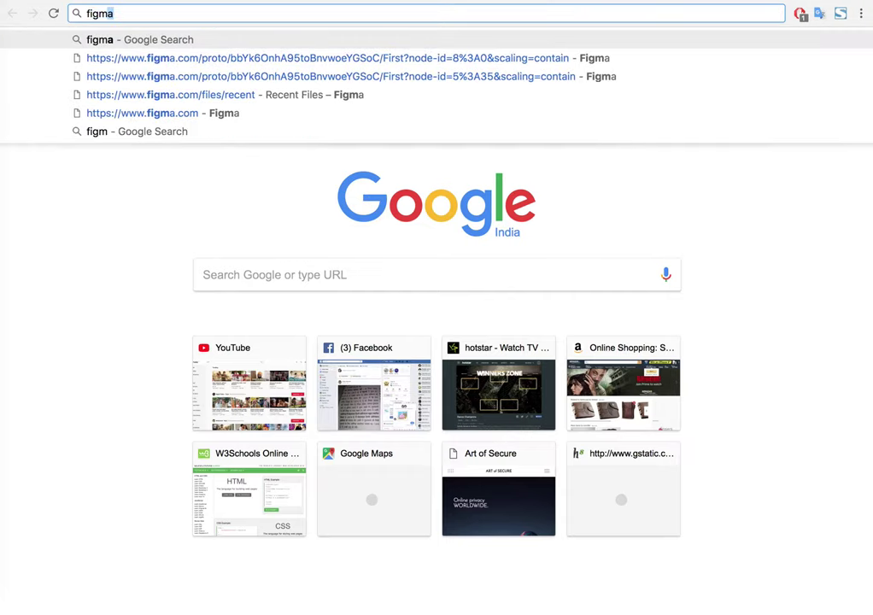
key(Down)
key(Return)
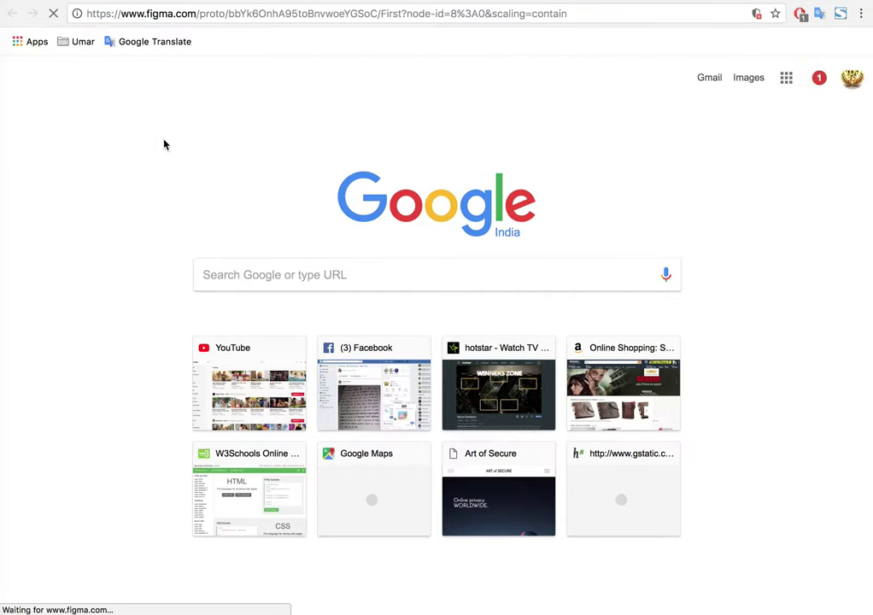
click(14, 43)
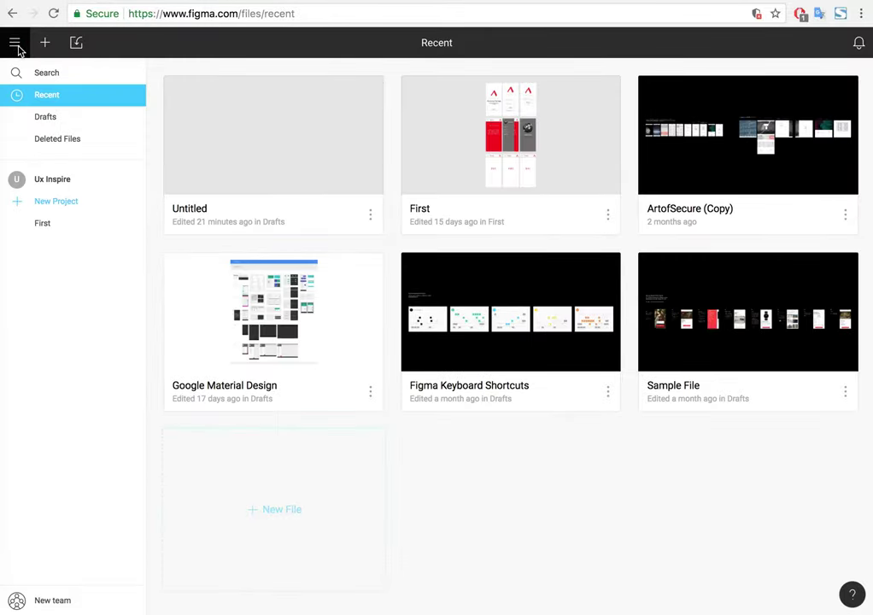
Step: Create a new blank Untitled design file from the hamburger menu
click(15, 44)
click(30, 77)
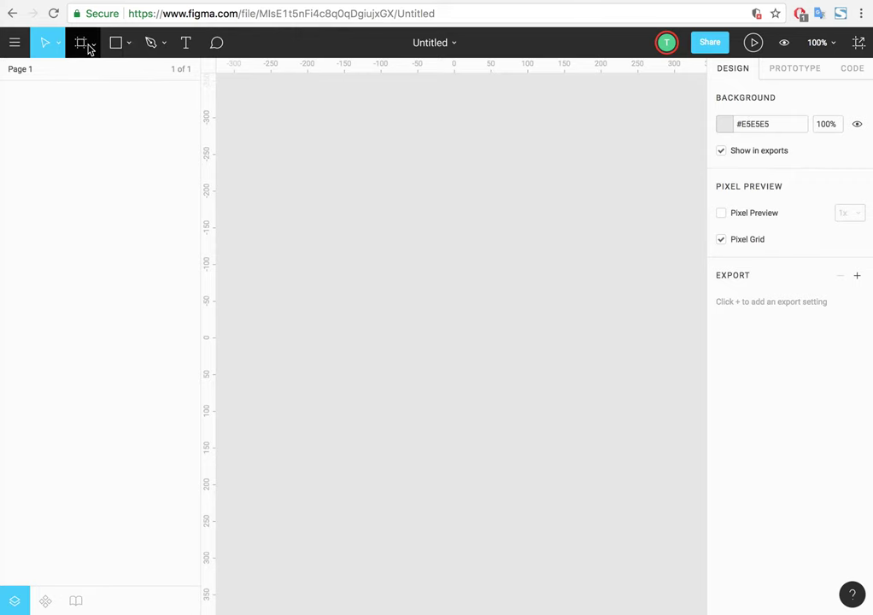
Step: Add a 411 × 731 Google Pixel phone frame from the Frame tool presets
click(85, 47)
click(86, 47)
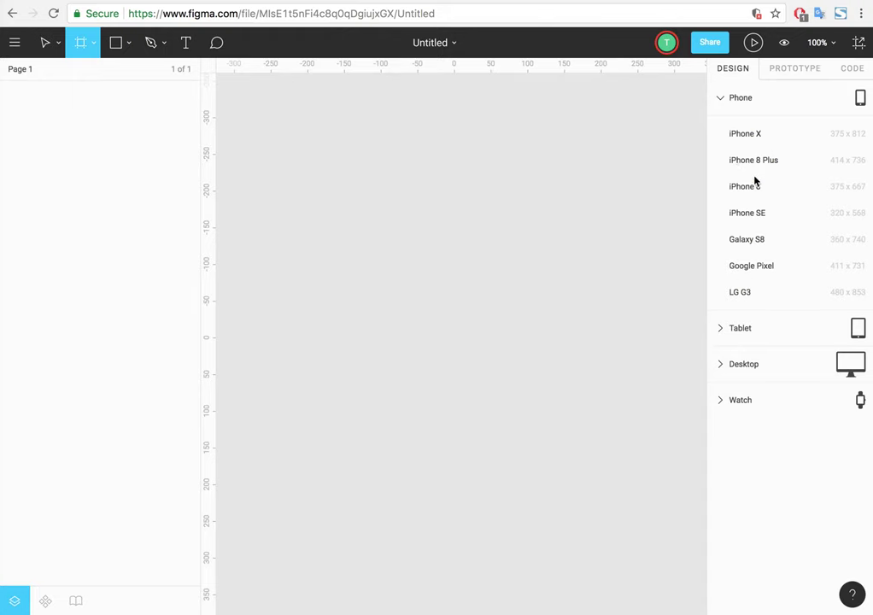
click(735, 267)
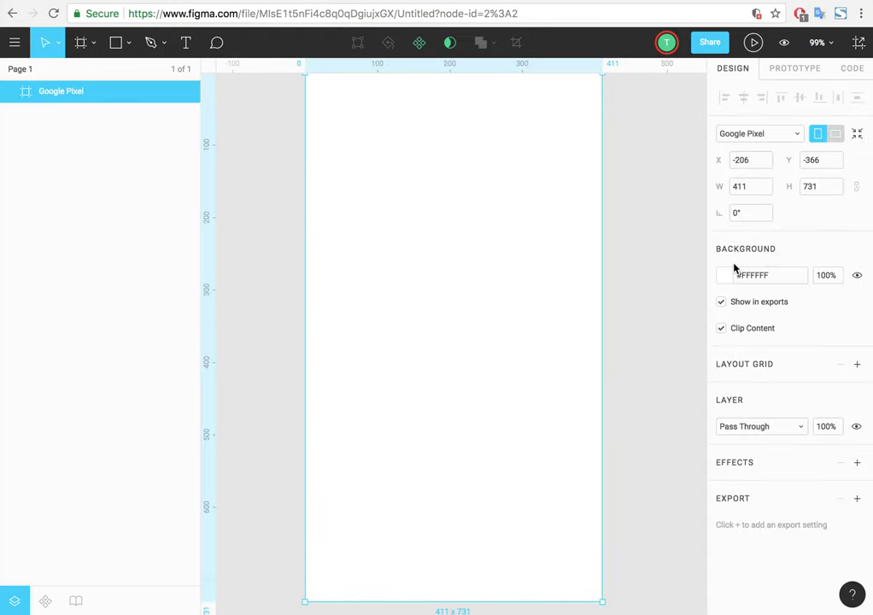
Step: Zoom the canvas to 50% and move the Google Pixel frame left to X -590, Y -398
scroll(376, 236, down, 1)
click(833, 50)
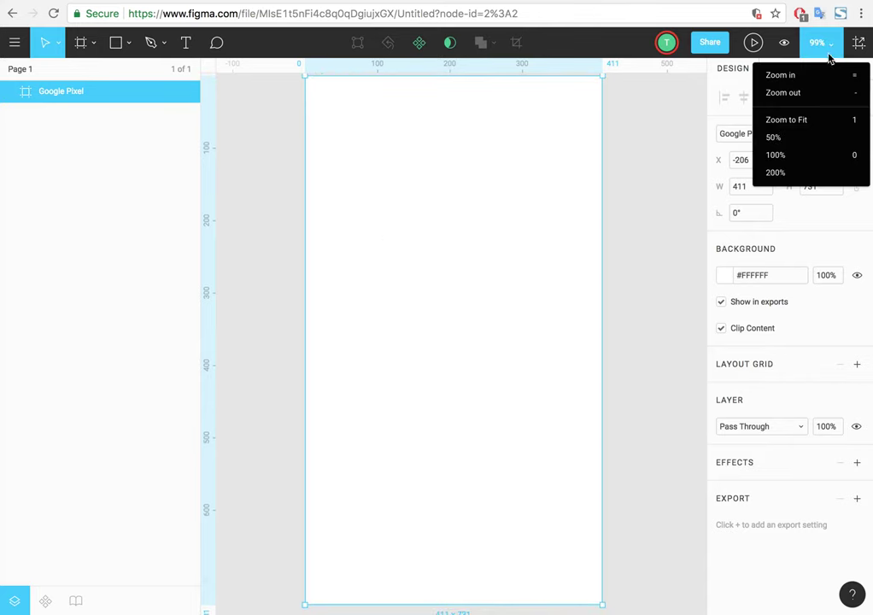
click(794, 138)
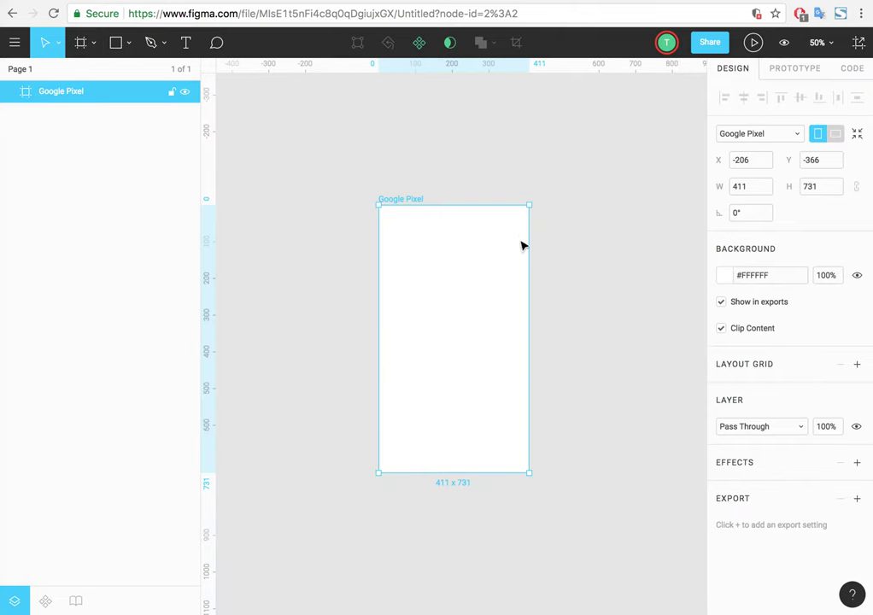
scroll(523, 239, down, 3)
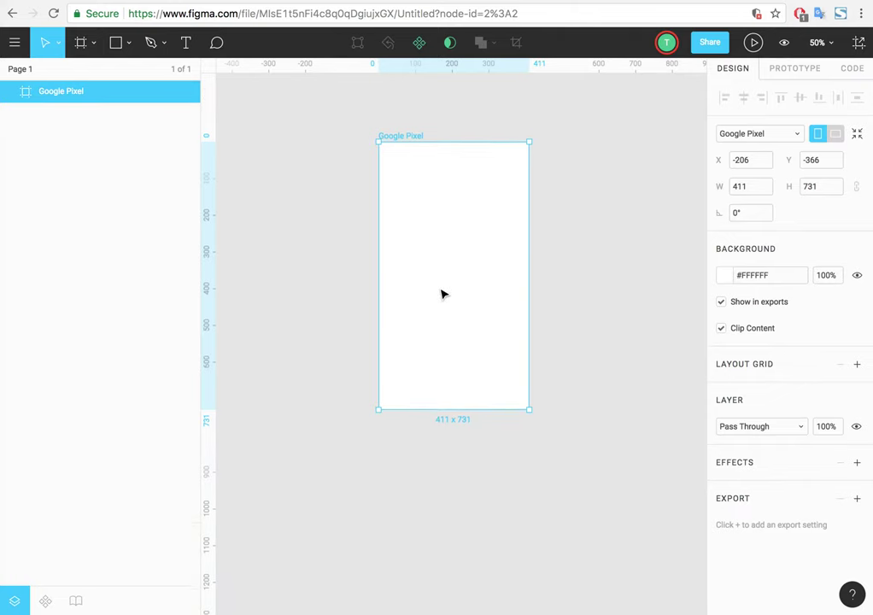
drag(448, 282, 309, 272)
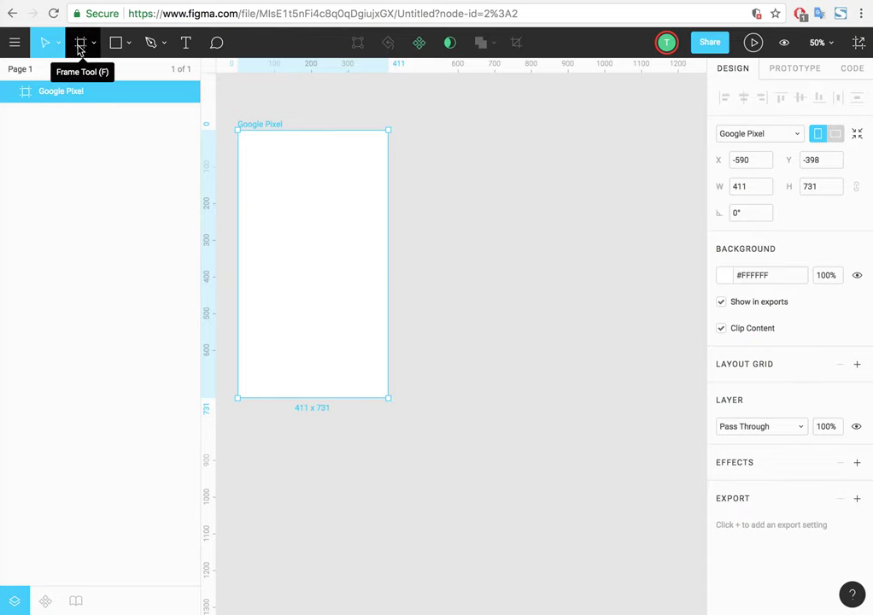
Step: Add a Google Pixel 2 frame and line it up beside the first frame
click(79, 44)
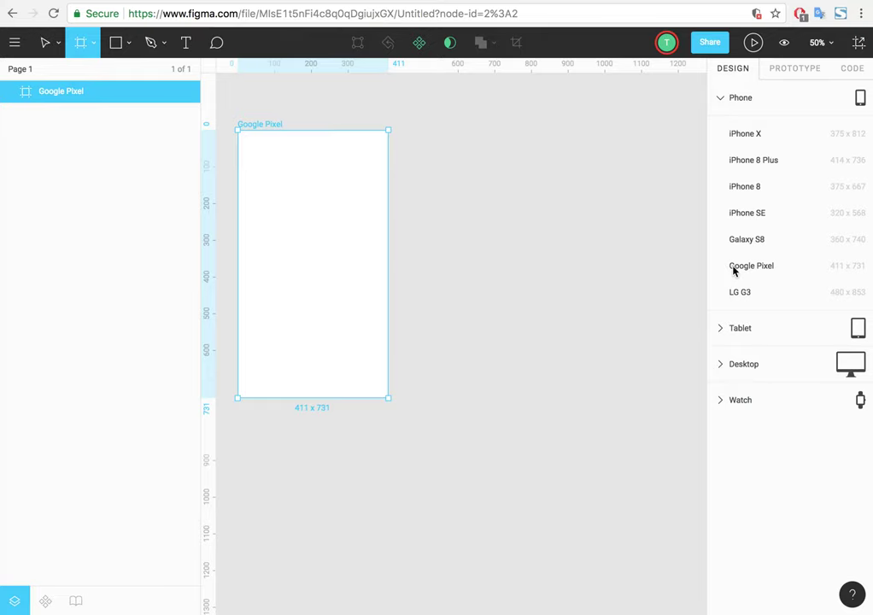
click(737, 266)
drag(488, 254, 483, 184)
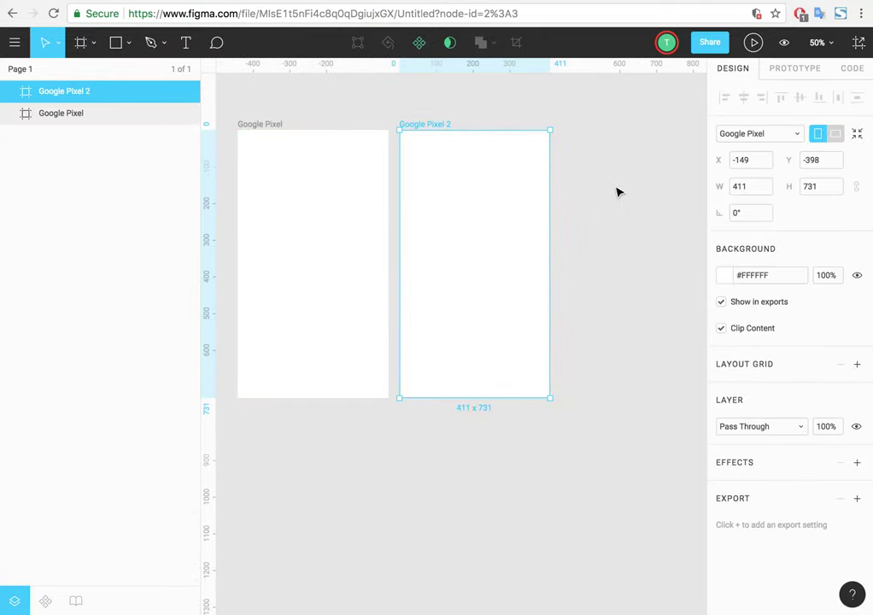
click(380, 96)
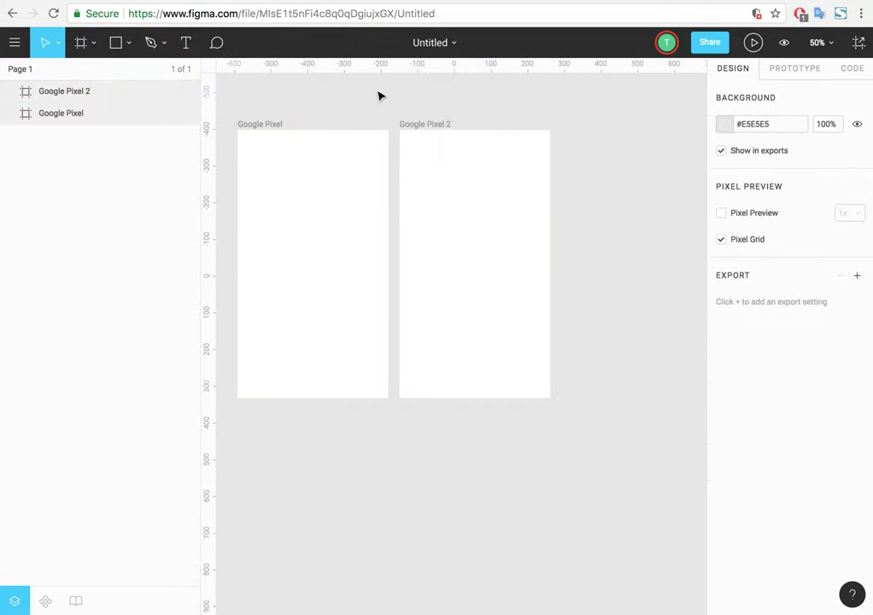
Step: Add a Google Pixel 3 frame and place it beside Google Pixel 2
click(82, 43)
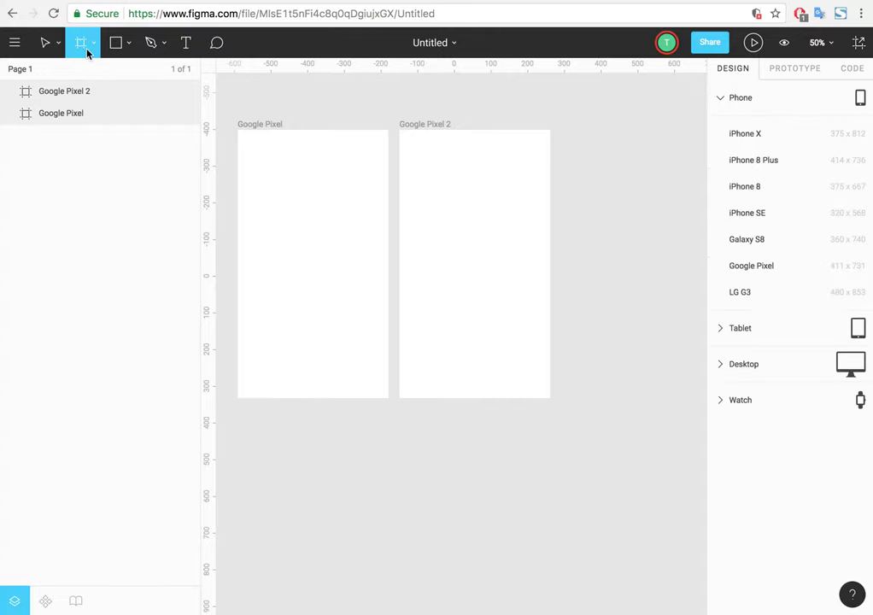
click(750, 271)
mouse_move(624, 312)
mouse_down()
mouse_move(644, 253)
mouse_move(627, 250)
mouse_up()
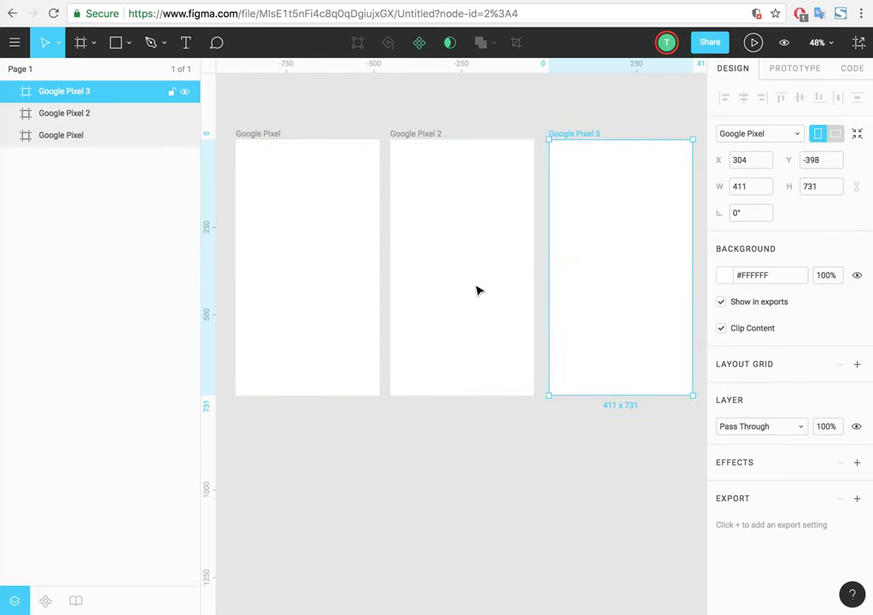
click(289, 327)
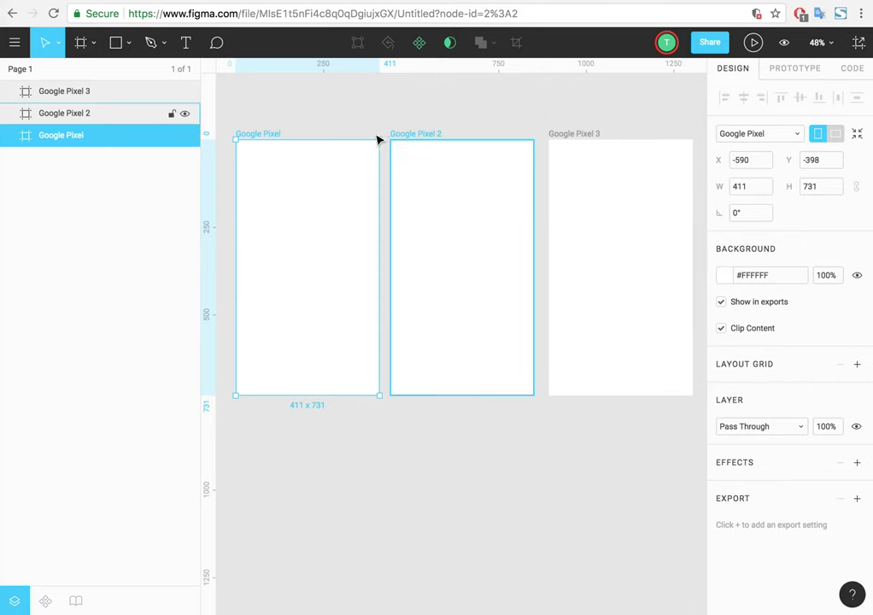
Step: Draw a text box in the first Google Pixel frame and type 'First Page'
click(186, 42)
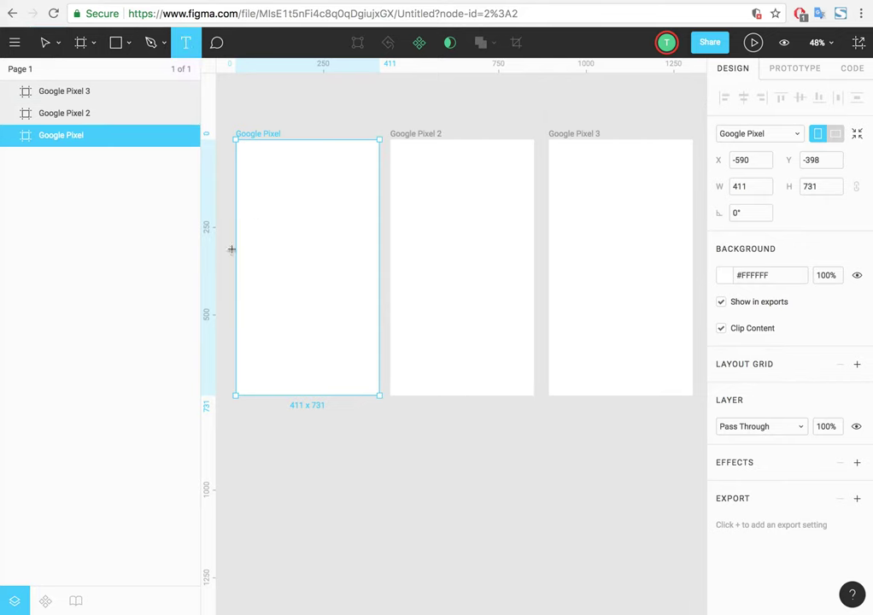
click(272, 230)
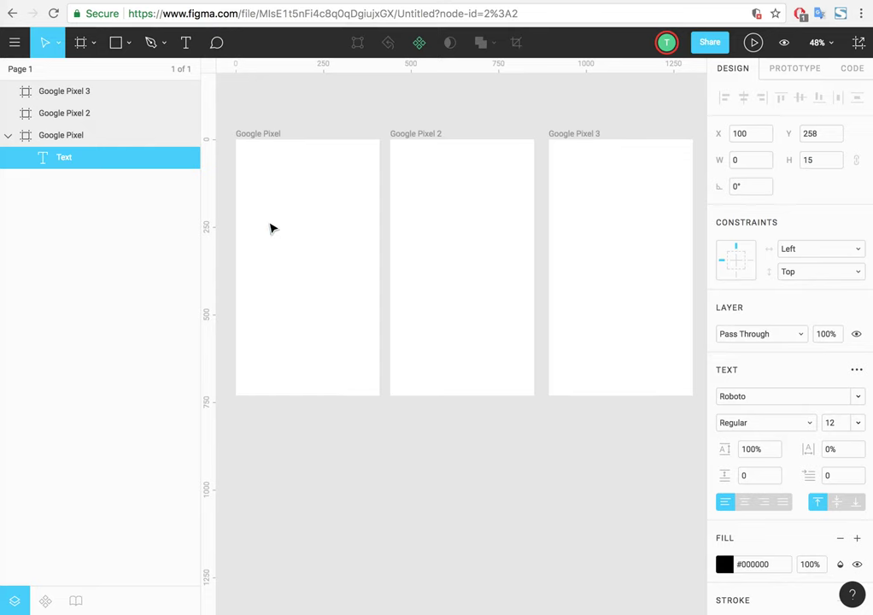
key(Escape)
click(291, 252)
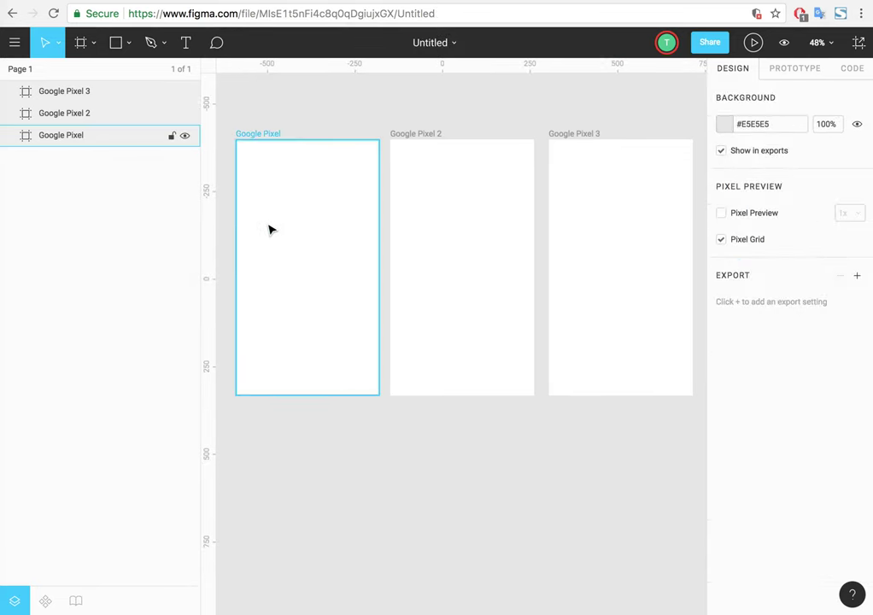
click(270, 229)
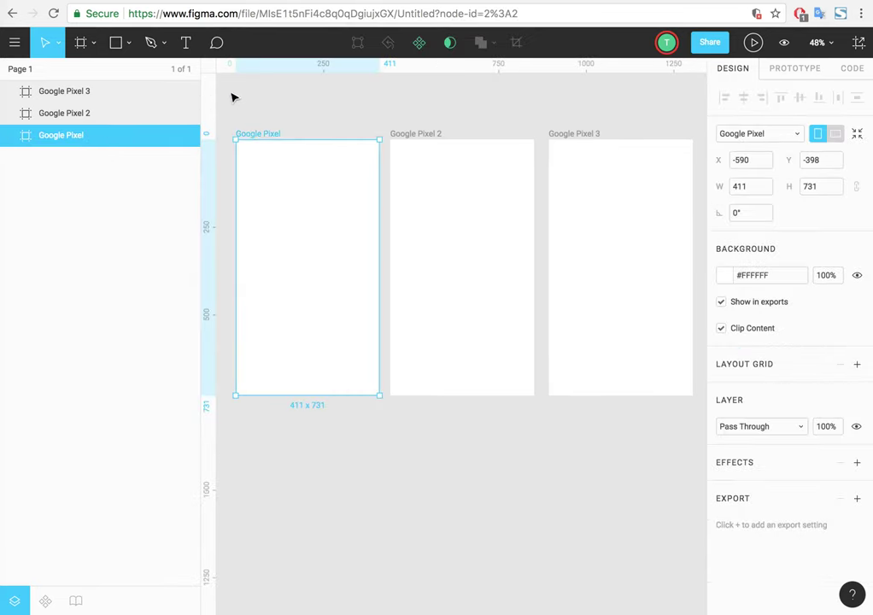
click(193, 54)
mouse_move(261, 216)
mouse_down()
mouse_move(301, 262)
mouse_move(347, 247)
mouse_up()
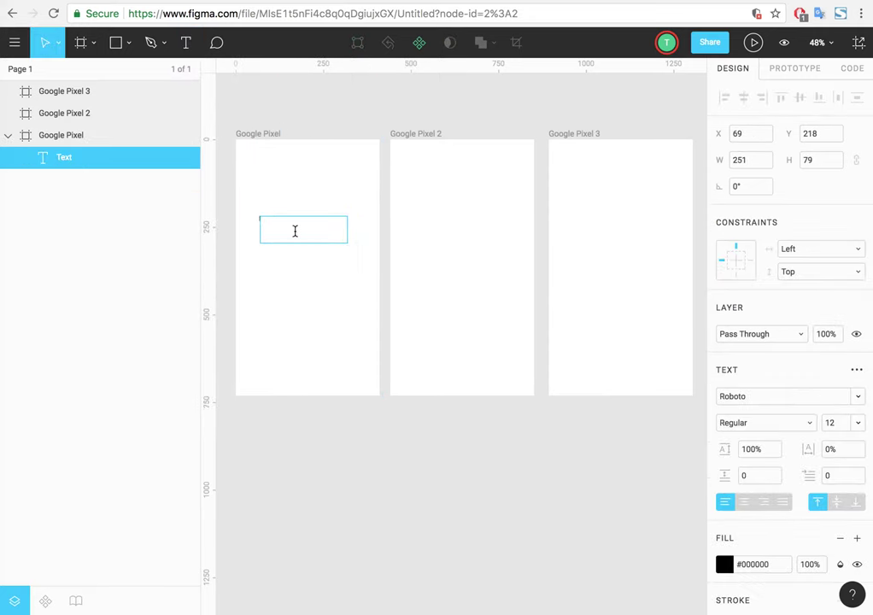
text(F)
key(BackSpace)
key(BackSpace)
Step: Set the First Page text to Roboto size 64 and enlarge its box to 274 × 176
double_click(267, 220)
click(858, 424)
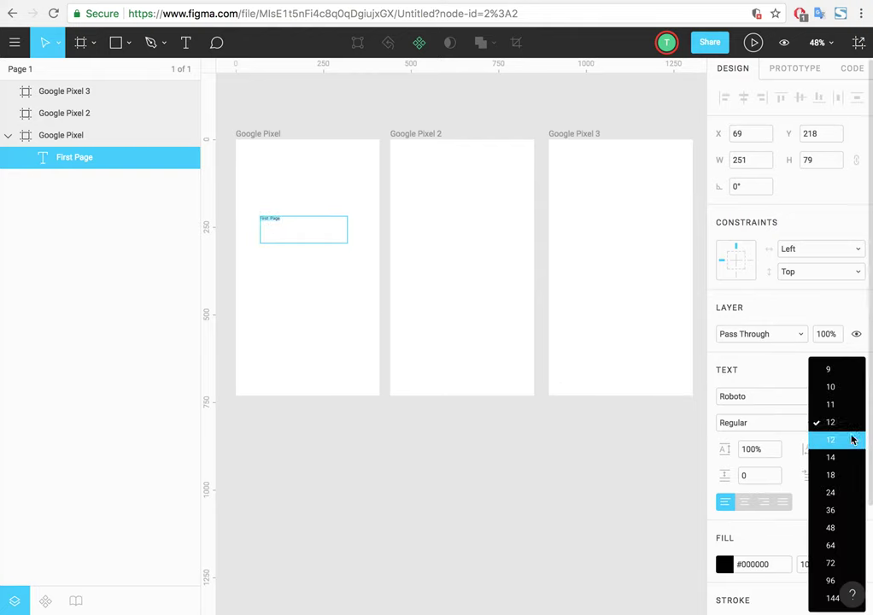
click(838, 555)
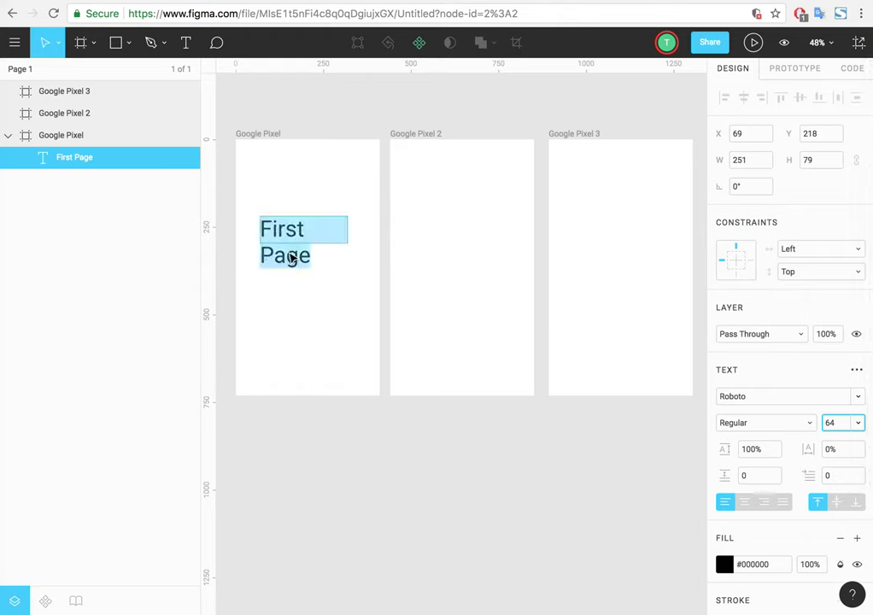
key(Escape)
drag(347, 244, 355, 277)
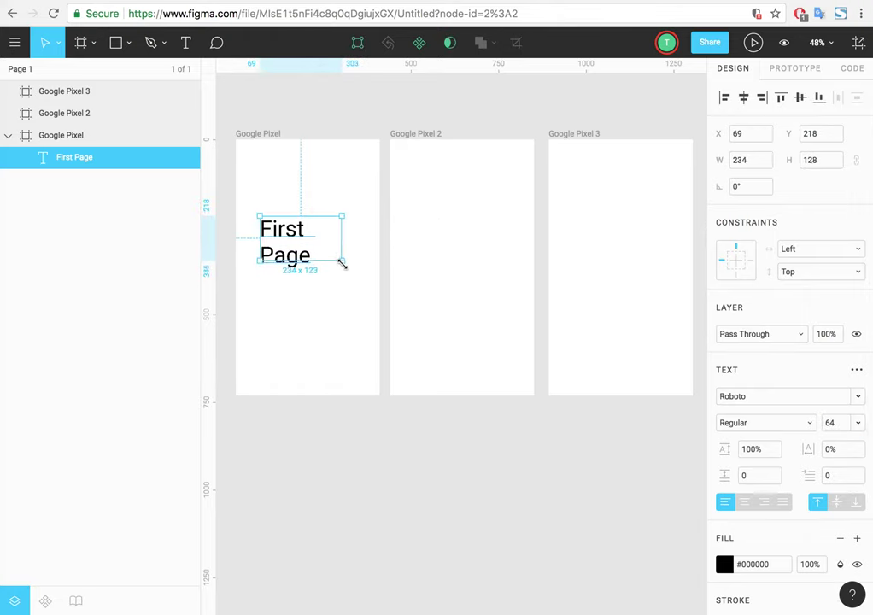
click(339, 355)
click(445, 231)
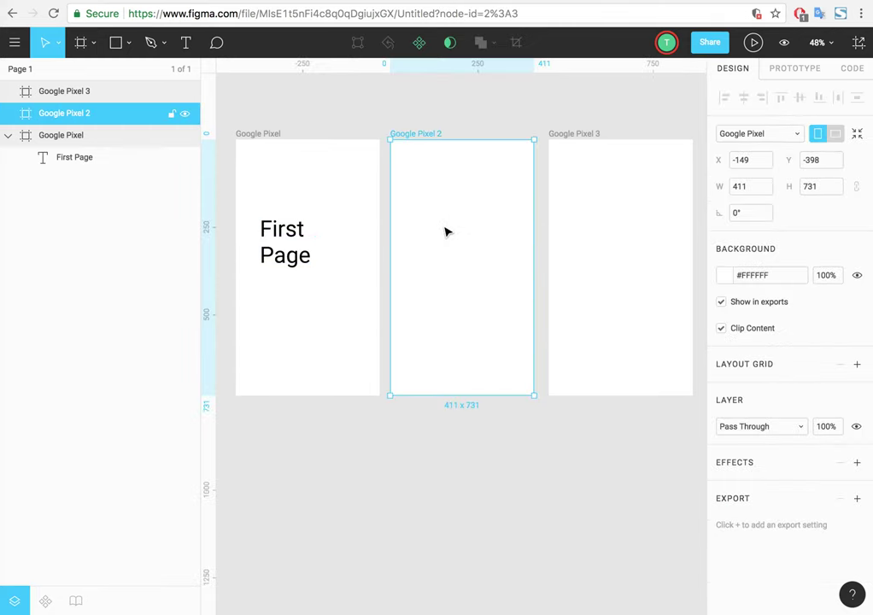
Step: Add a 'Second Page' heading inside the Google Pixel 2 frame
click(187, 42)
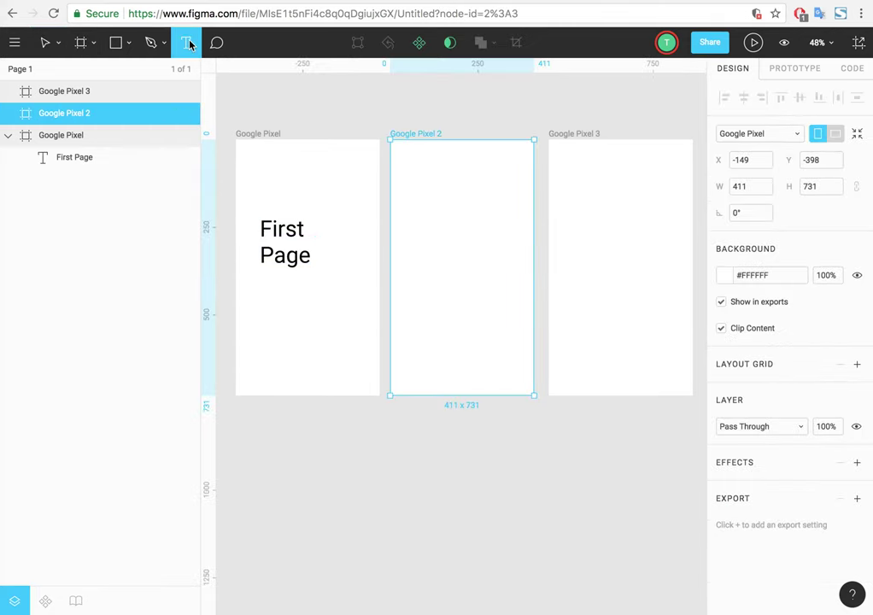
mouse_move(415, 216)
mouse_down()
mouse_move(491, 287)
mouse_move(503, 274)
mouse_up()
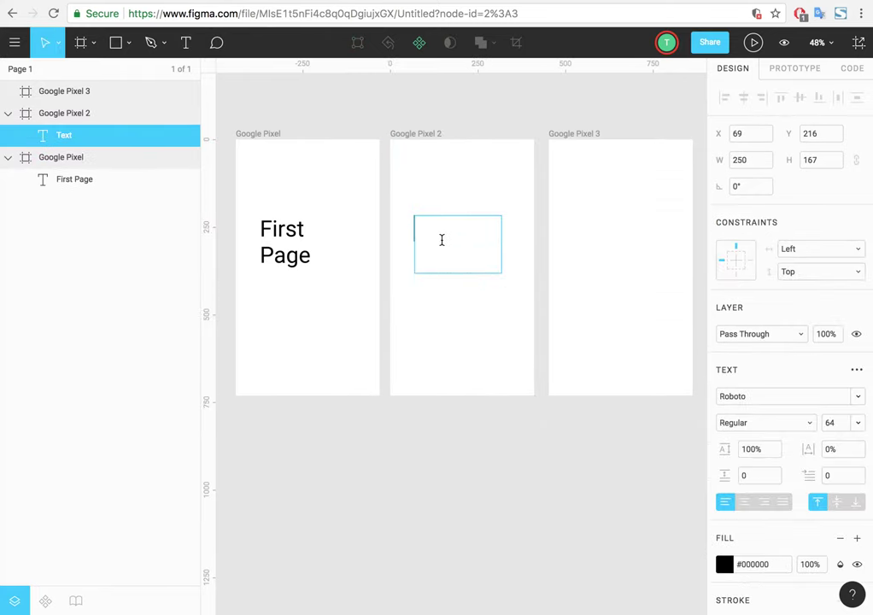
text(Second )
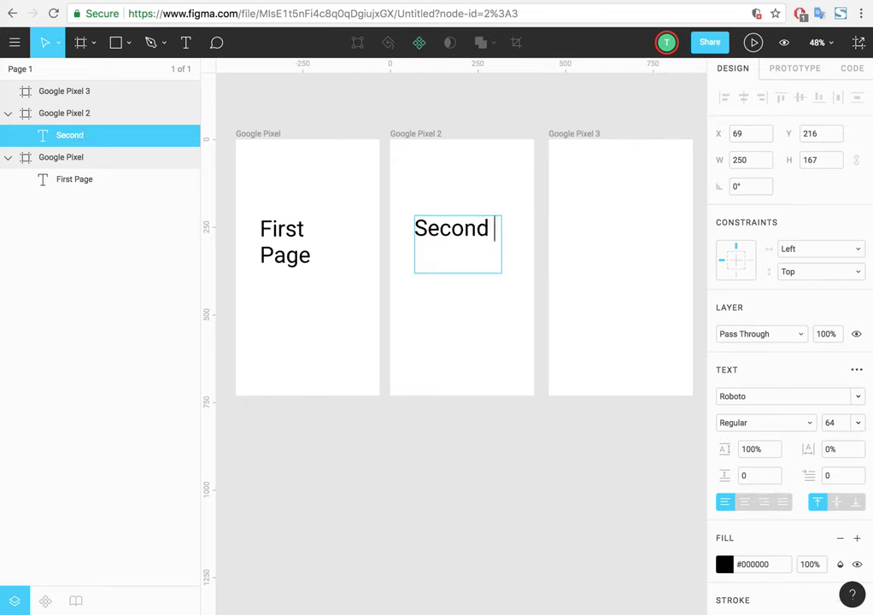
text(Page)
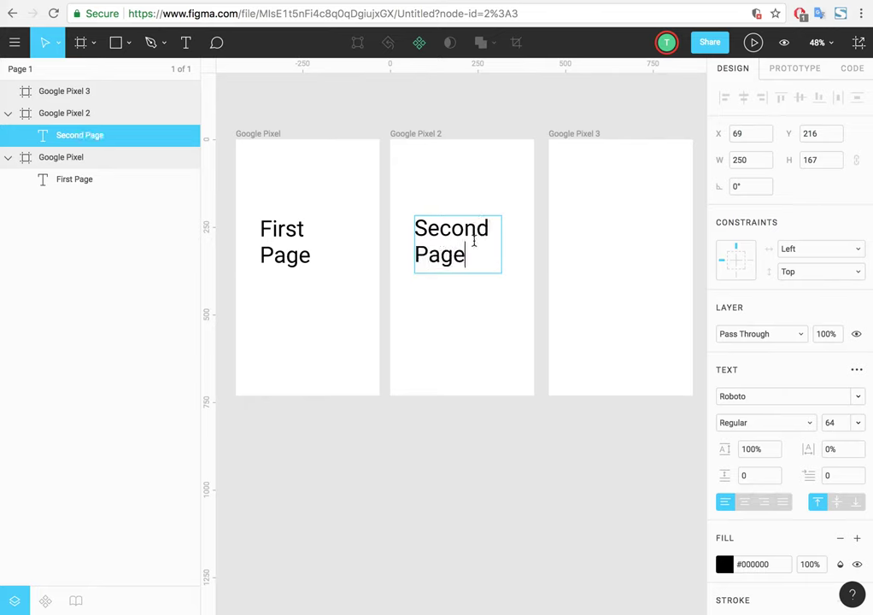
key(Escape)
click(590, 235)
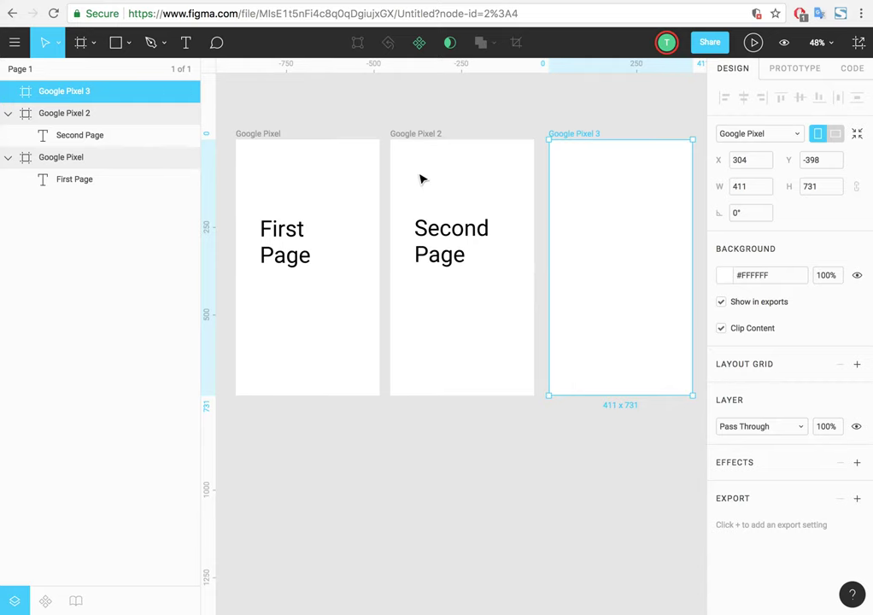
Step: Add a two-line 'Third' / 'Page' heading inside the Google Pixel 3 frame
click(188, 43)
mouse_move(570, 225)
mouse_down()
mouse_move(634, 293)
mouse_move(652, 297)
mouse_up()
text(Third)
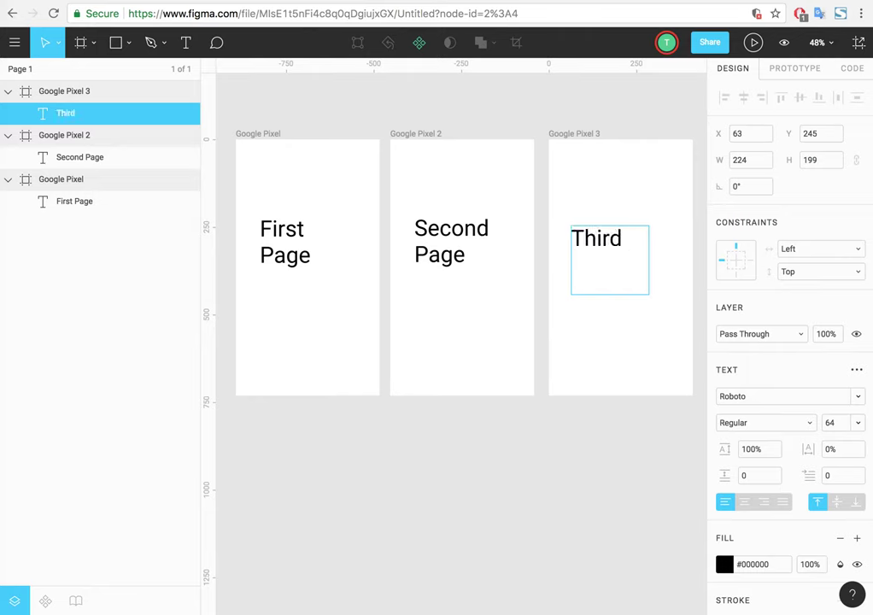
key(Return)
text(Page)
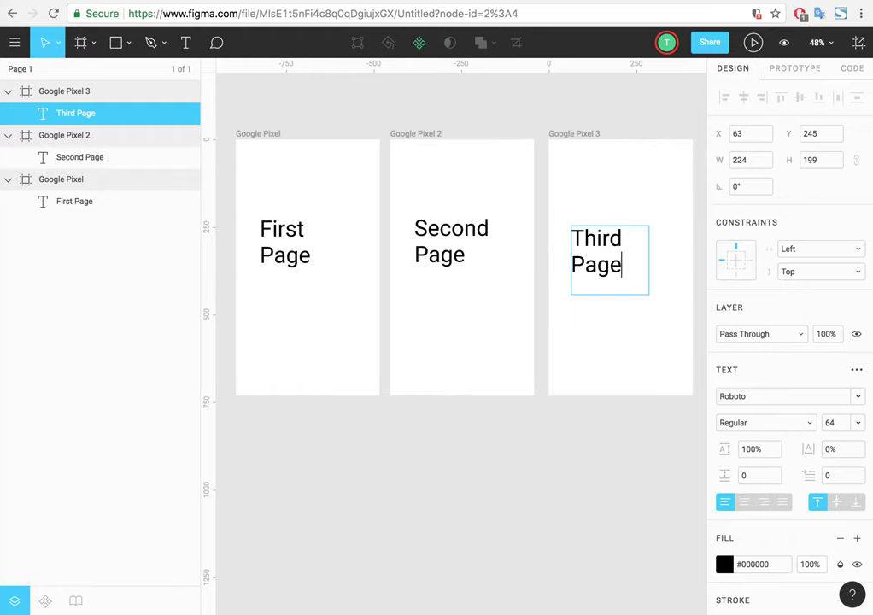
key(Escape)
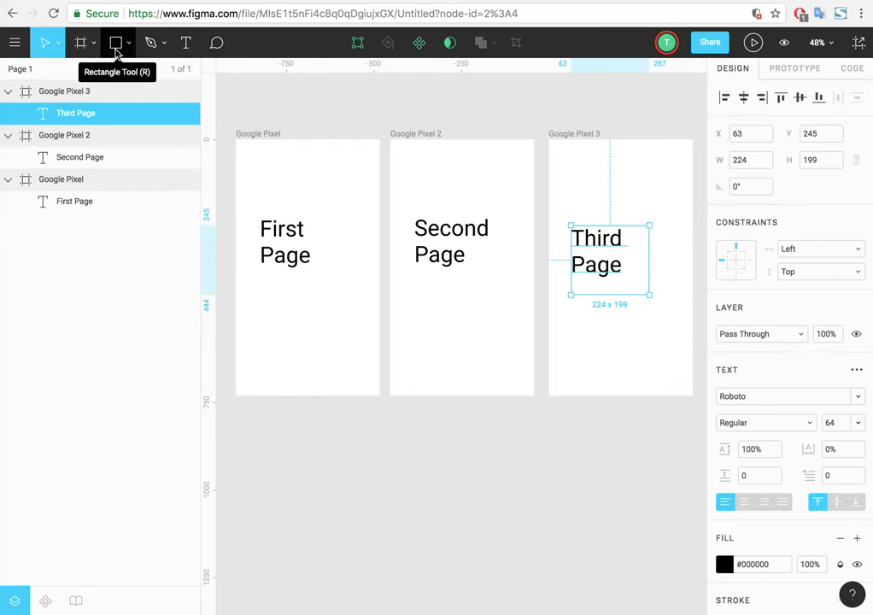
click(116, 43)
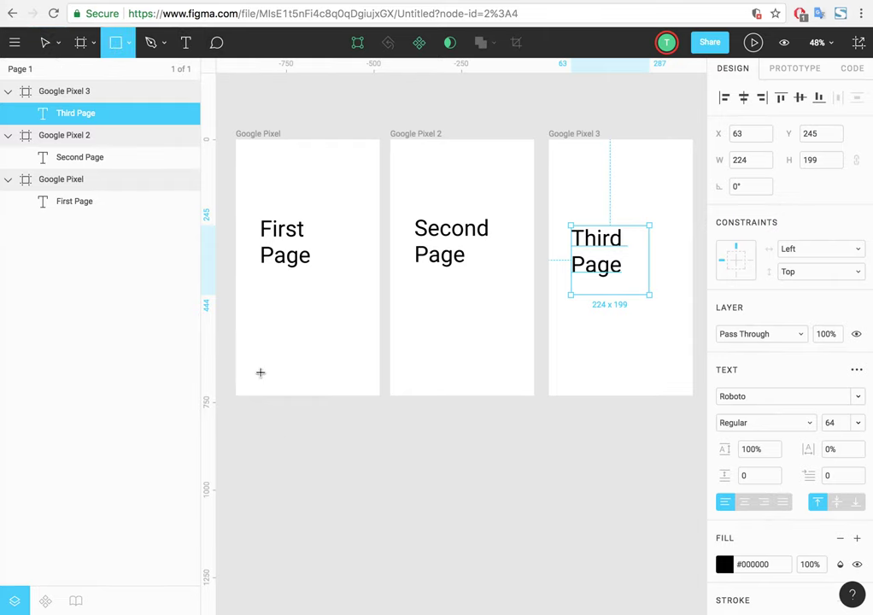
Step: Draw a grey rectangle near the bottom of First Page with a 'Next' label on it
drag(282, 367, 335, 386)
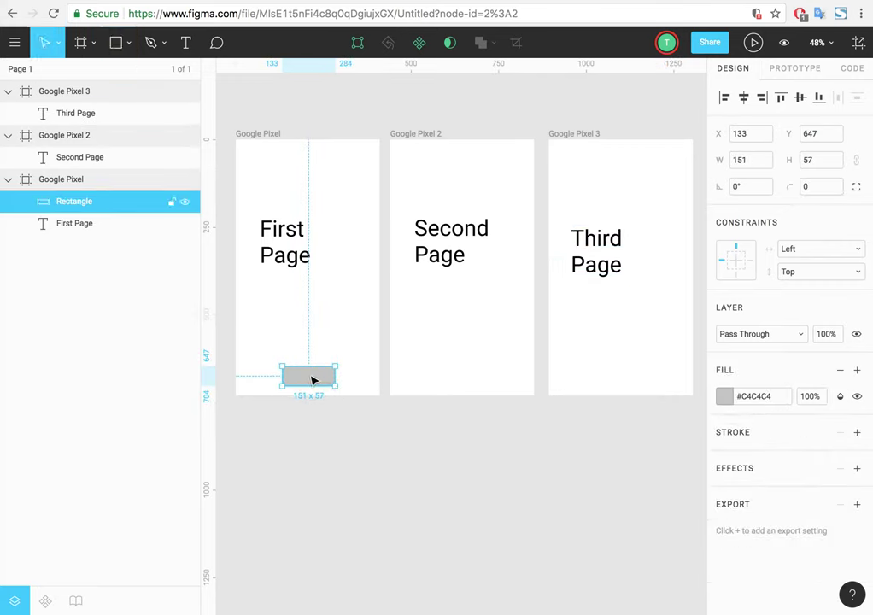
click(190, 43)
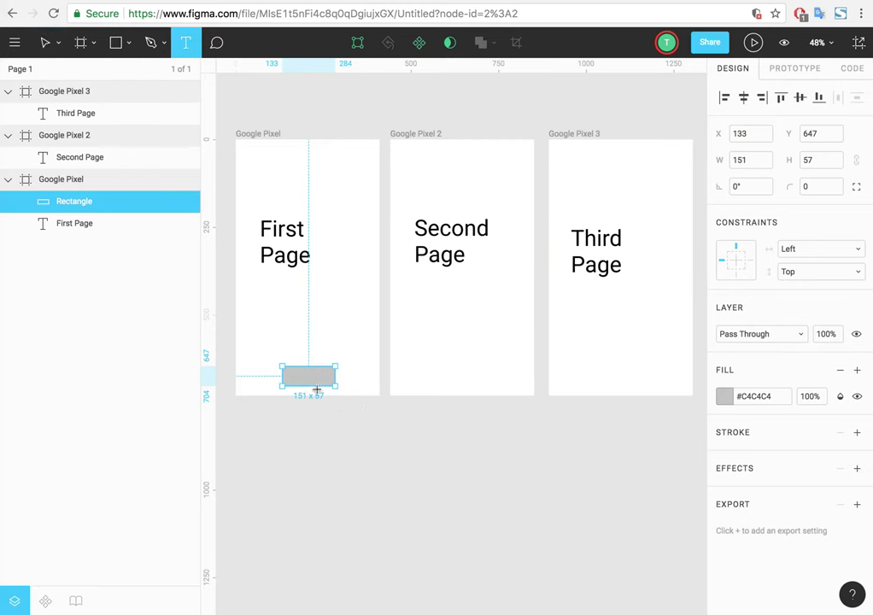
drag(290, 370, 331, 387)
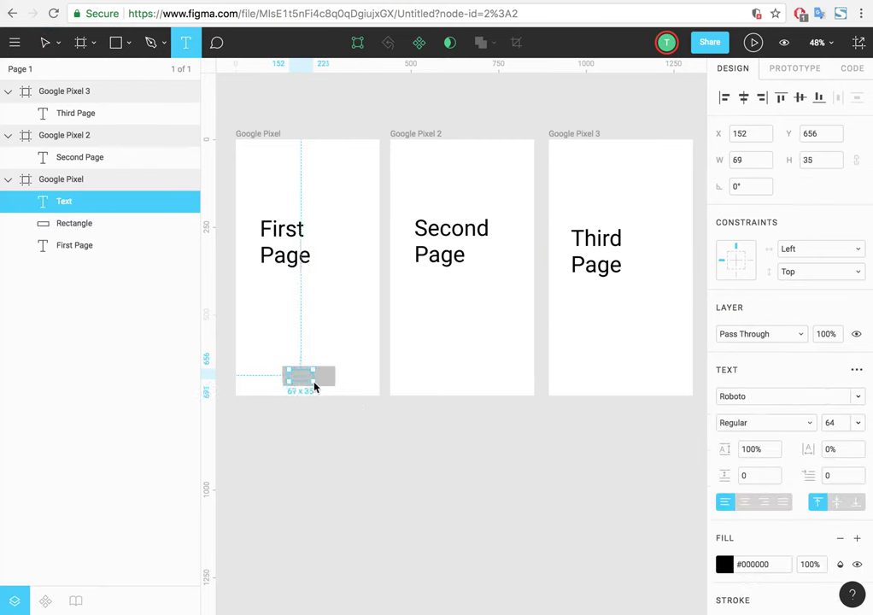
drag(331, 387, 331, 387)
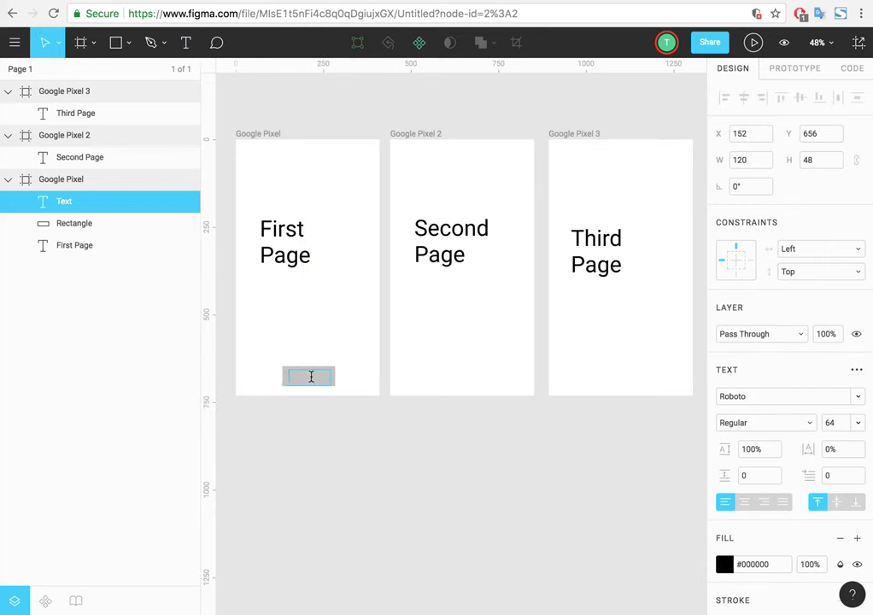
text(N)
text(ext)
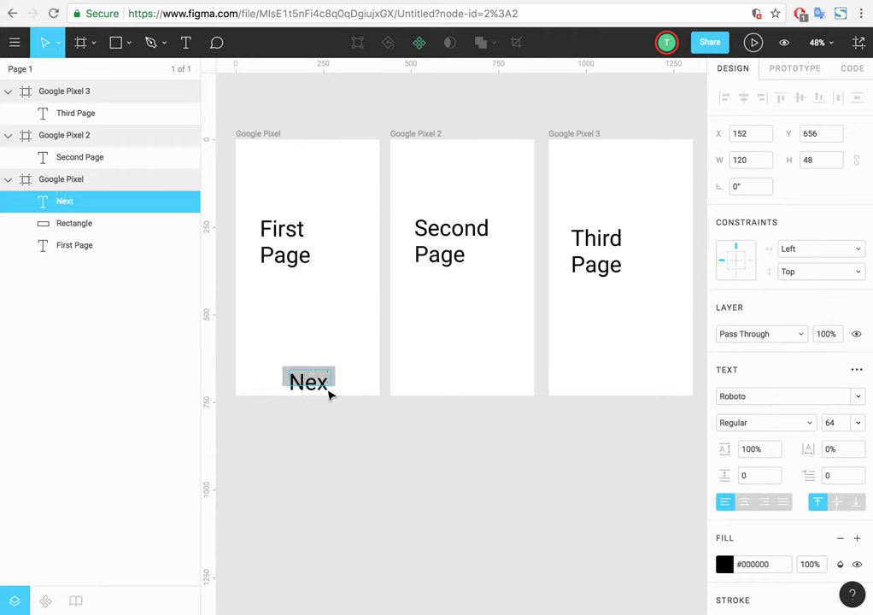
Step: Set the Next label to font size 36 and centre the rectangle behind it
double_click(296, 382)
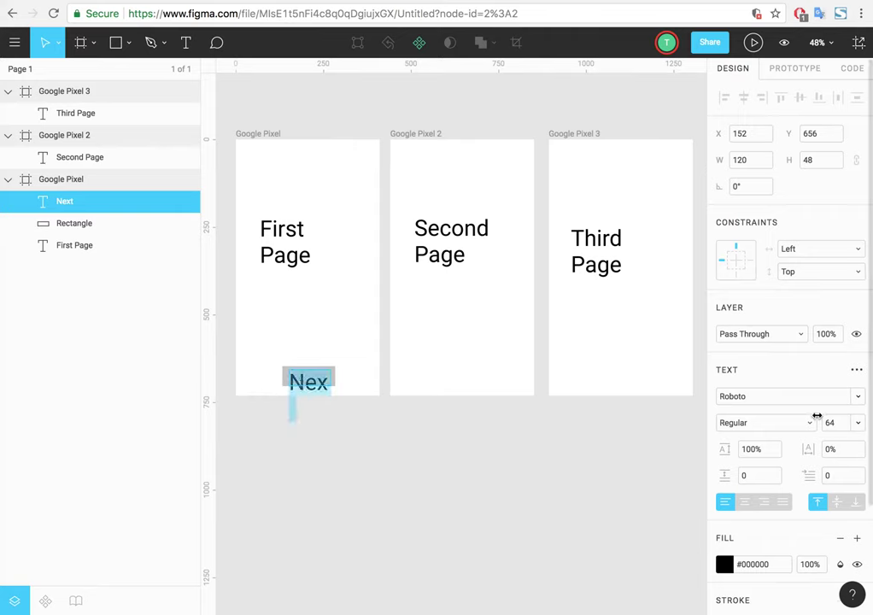
click(858, 422)
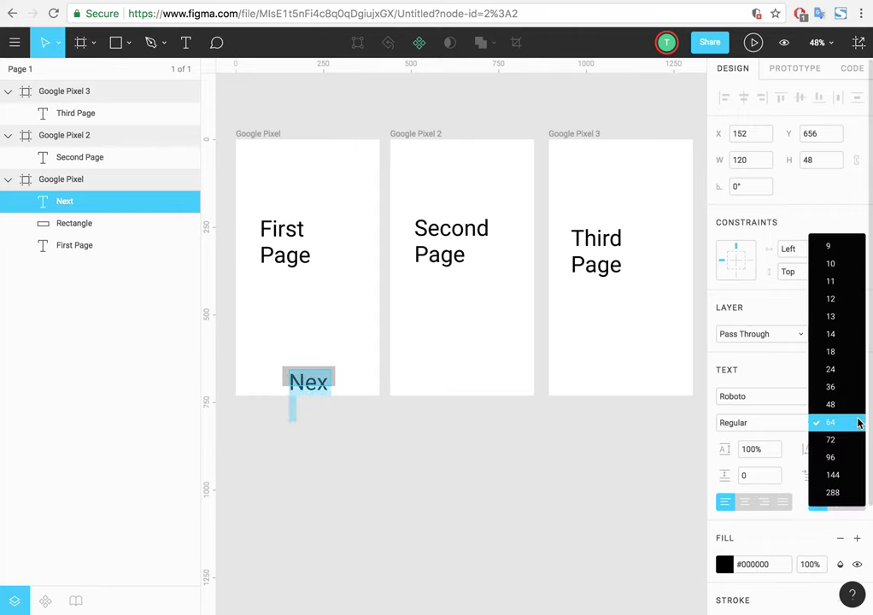
click(827, 351)
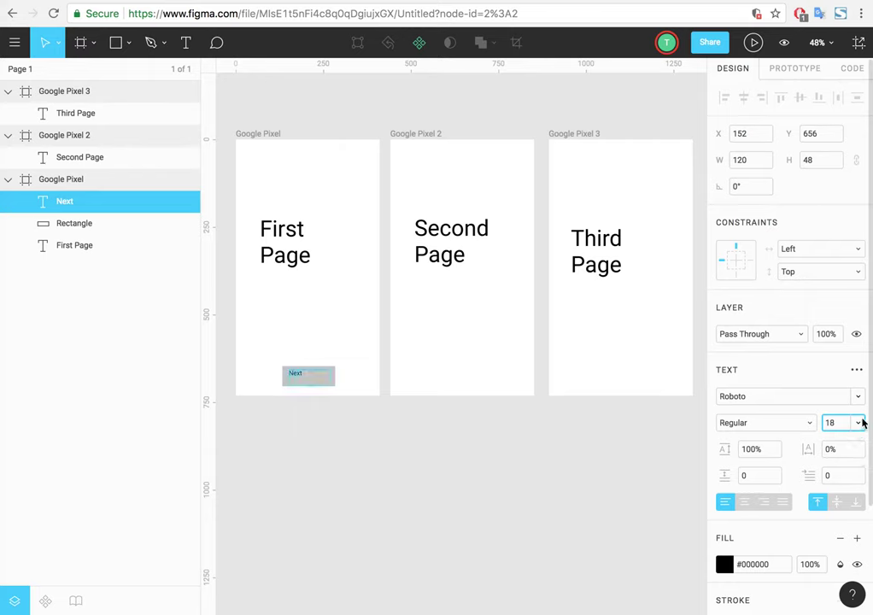
click(858, 422)
click(842, 458)
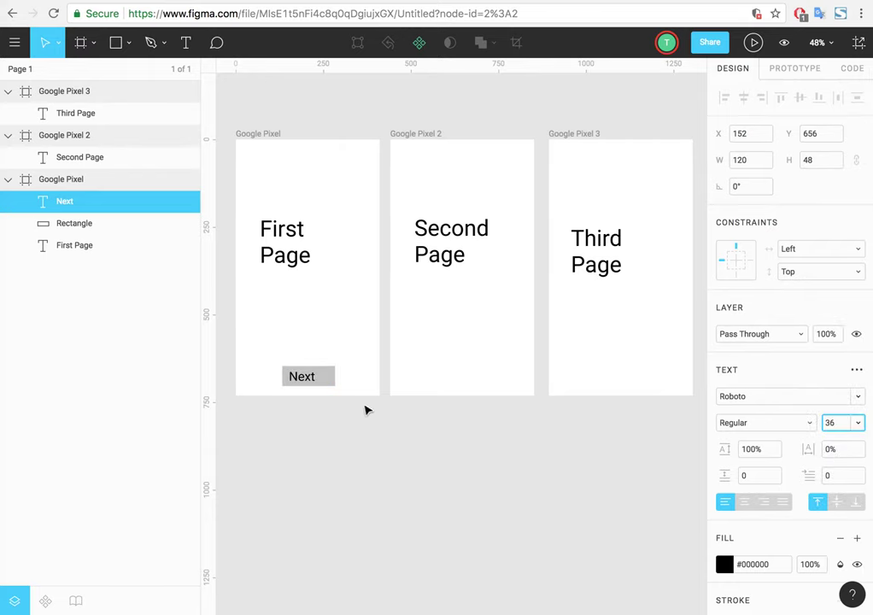
click(301, 377)
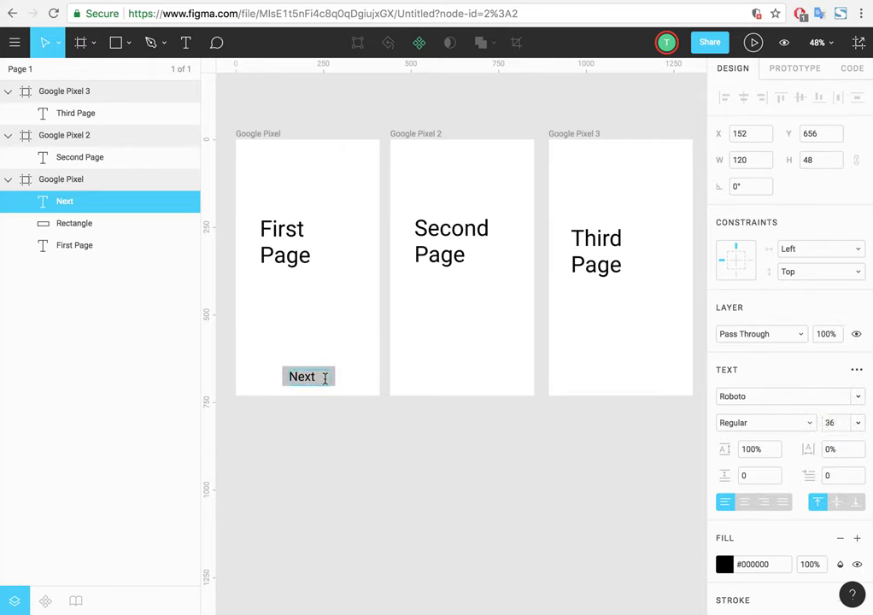
key(Escape)
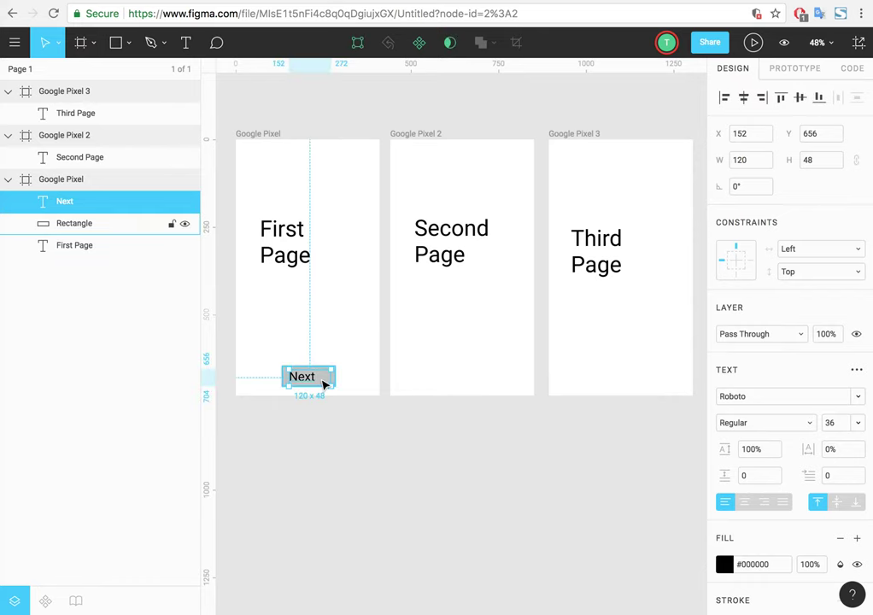
click(325, 385)
drag(331, 386, 323, 389)
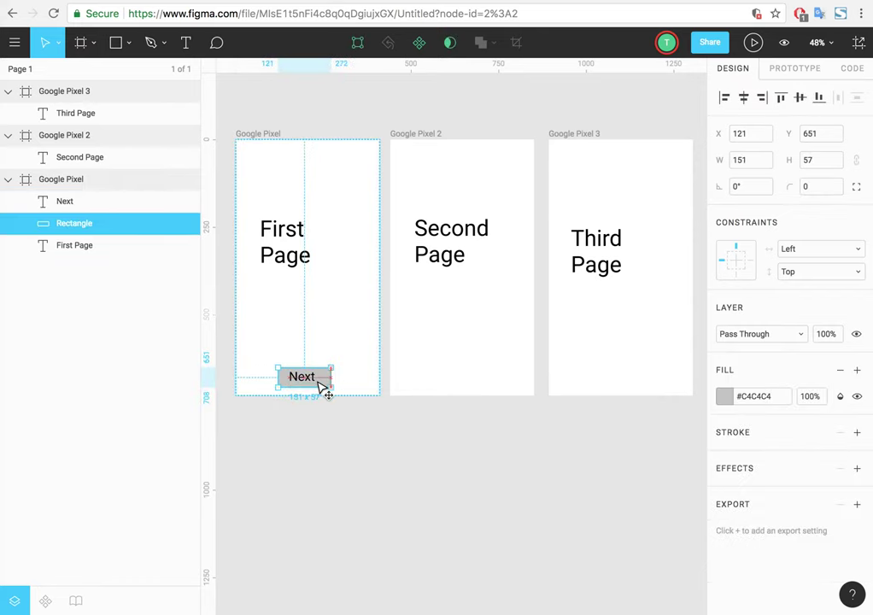
click(346, 380)
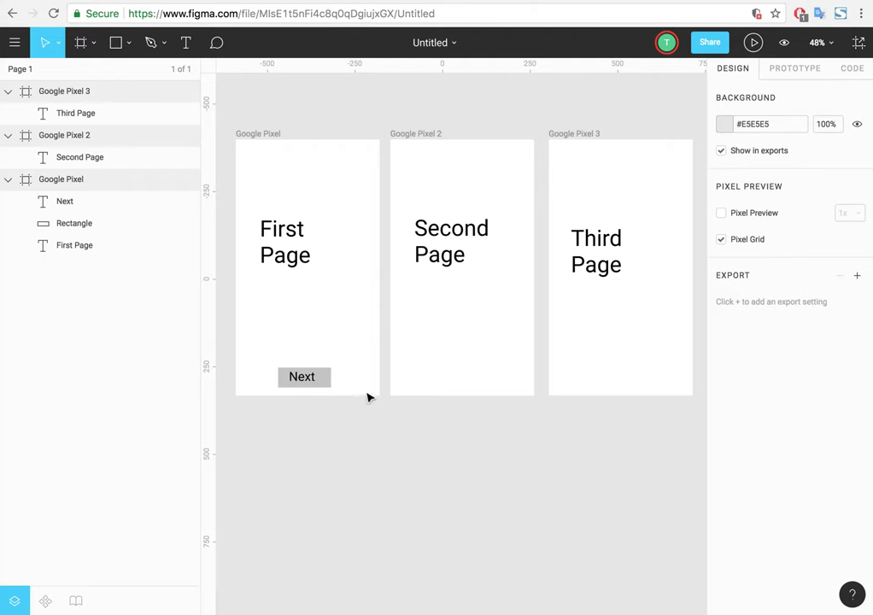
Step: Group the Next text and rectangle, and copy the button onto Google Pixel 2
click(310, 379)
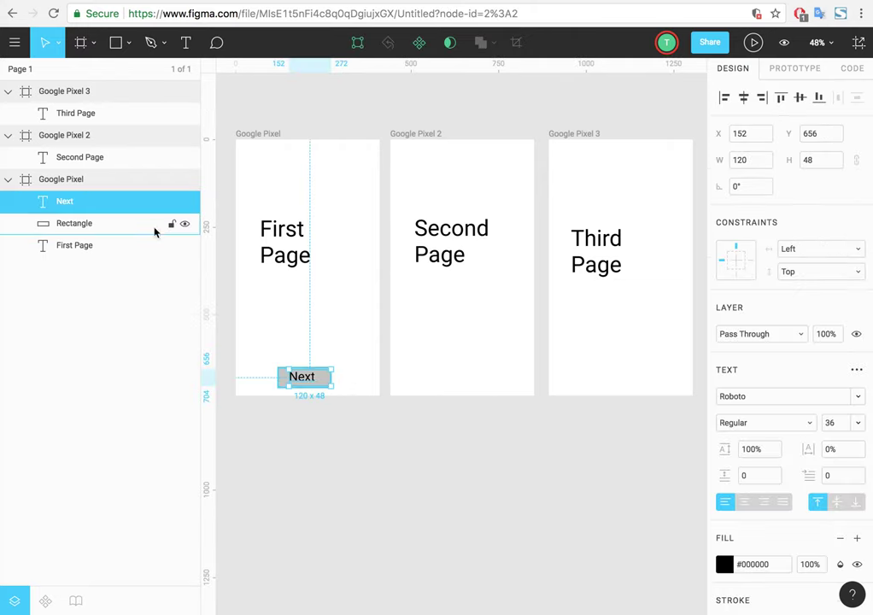
click(75, 225)
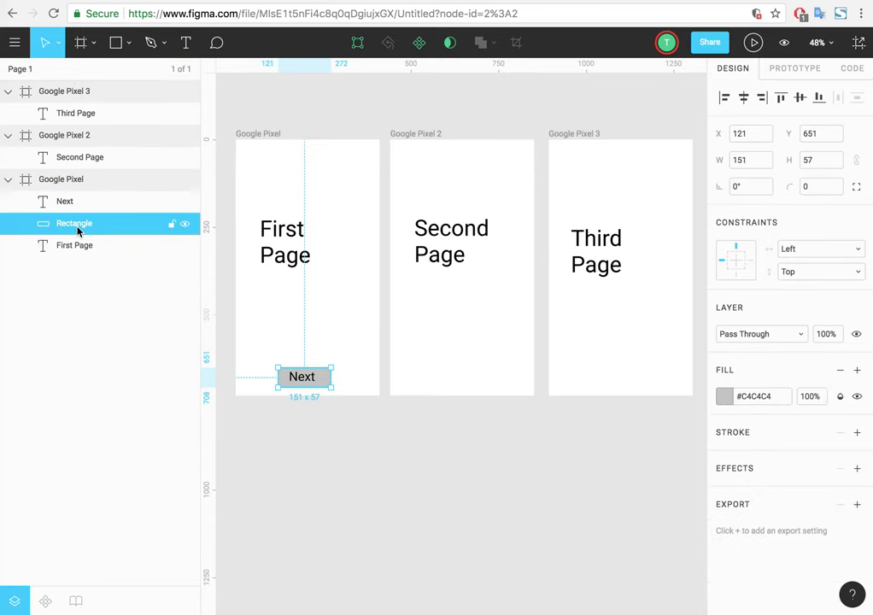
click(77, 203)
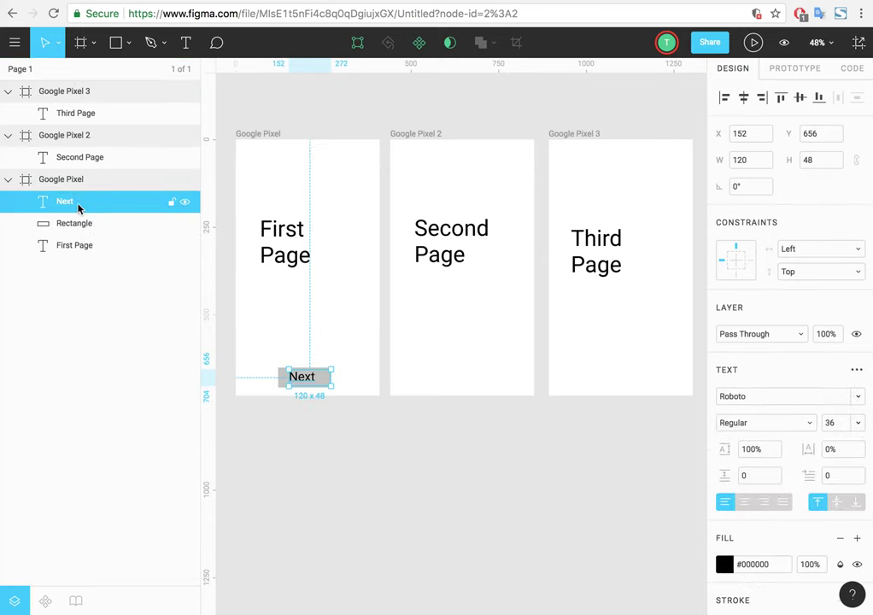
shift+click(75, 225)
right_click(75, 226)
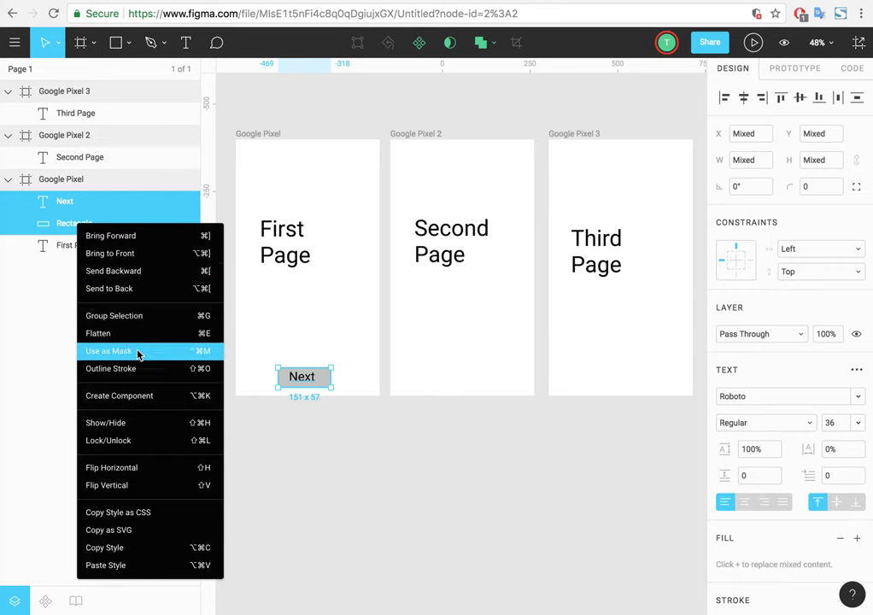
click(114, 316)
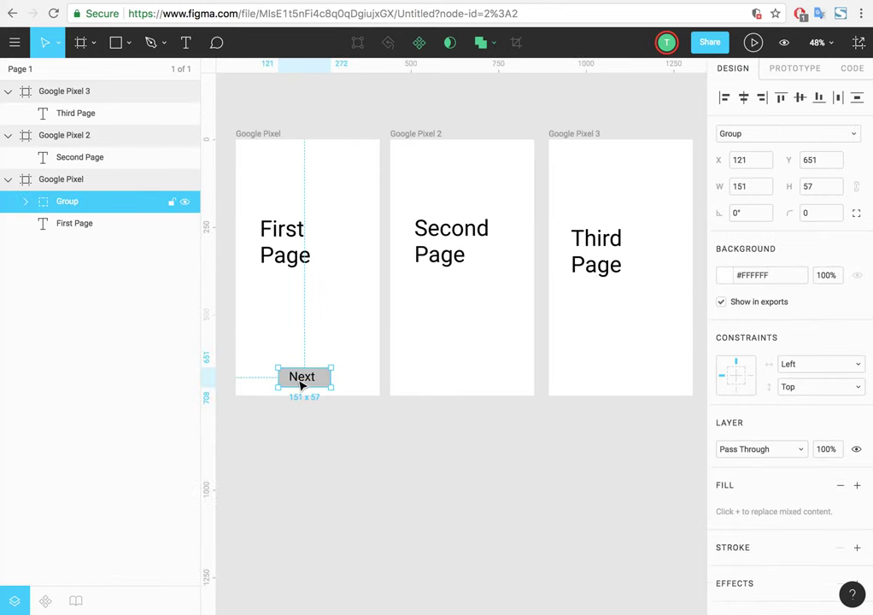
mouse_move(303, 385)
mouse_down()
mouse_move(658, 387)
mouse_move(581, 384)
mouse_up()
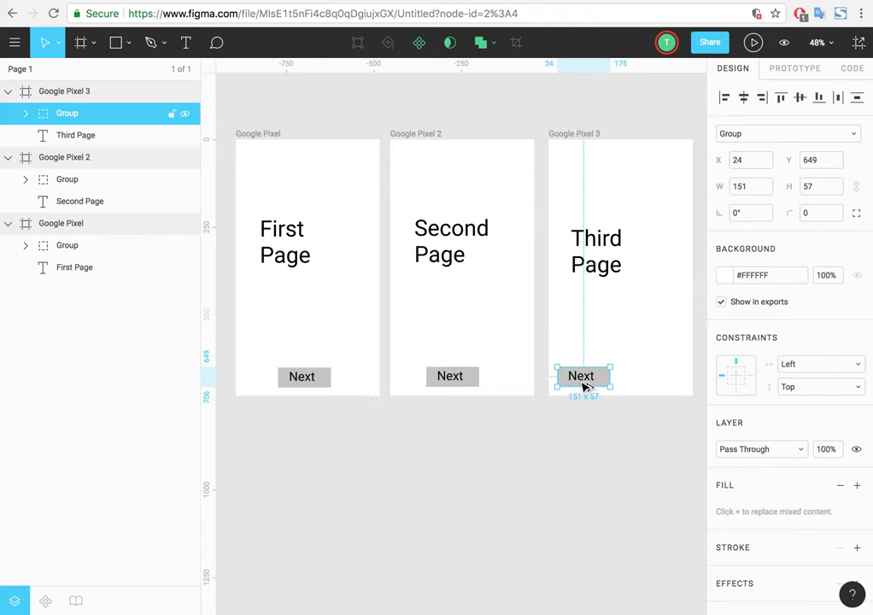
Step: Place more copies of the Next button on the Google Pixel 2 and 3 frames
drag(589, 382, 660, 385)
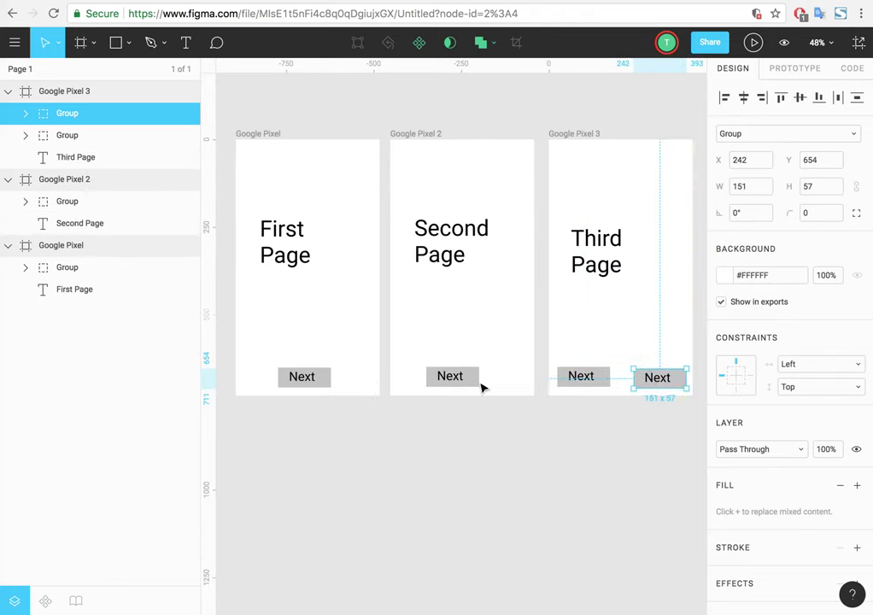
click(441, 382)
mouse_move(441, 382)
mouse_down()
mouse_move(462, 387)
mouse_move(433, 389)
mouse_up()
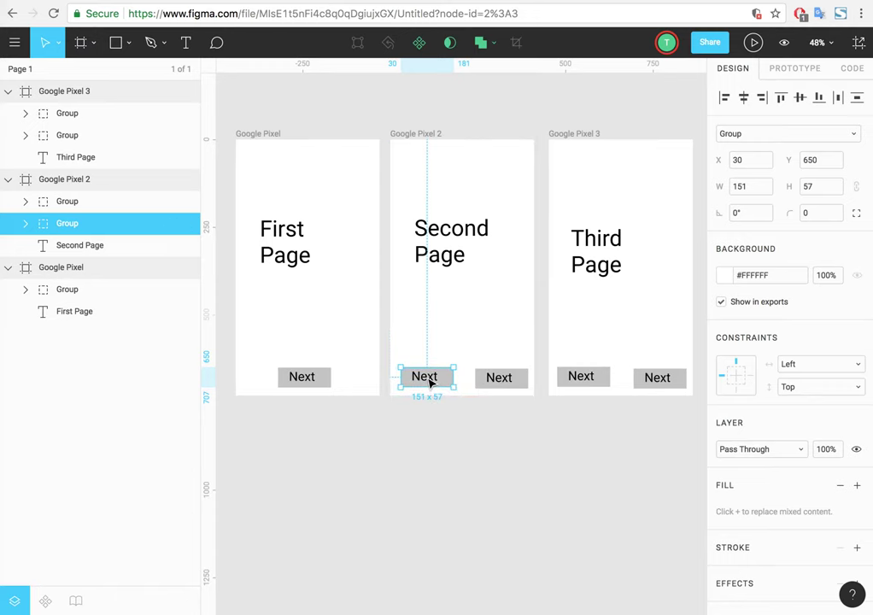
Step: Relabel Google Pixel 2's left button to read 'Prev'
double_click(430, 383)
double_click(424, 376)
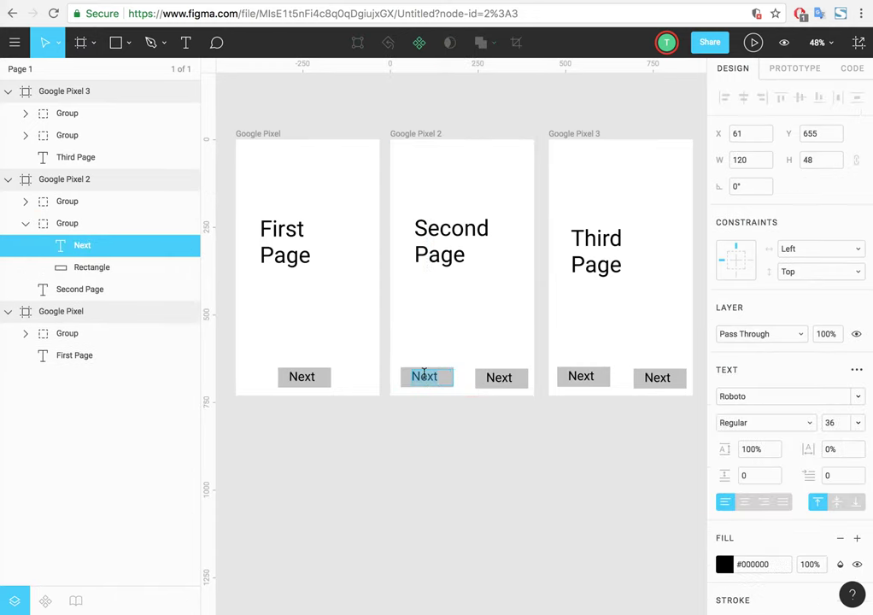
text(Prev)
click(589, 379)
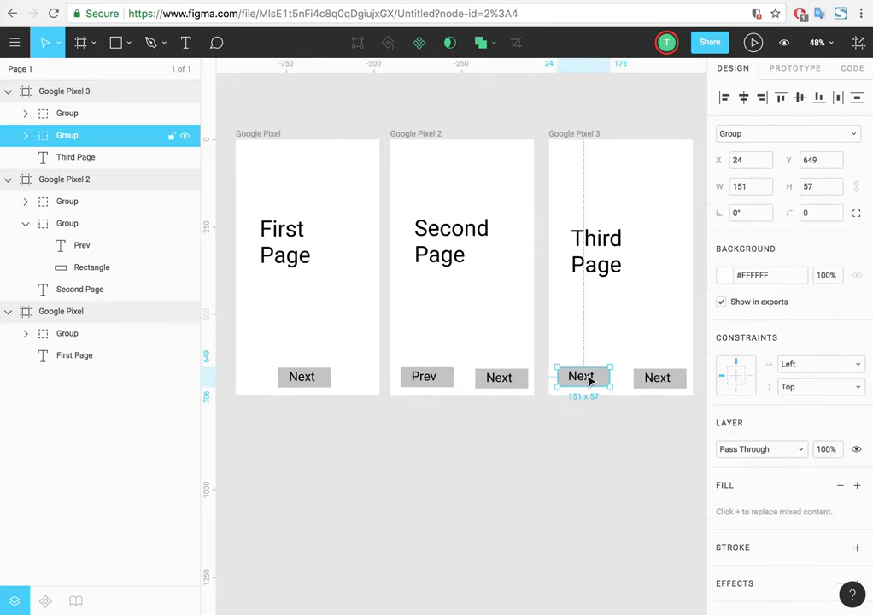
key(p)
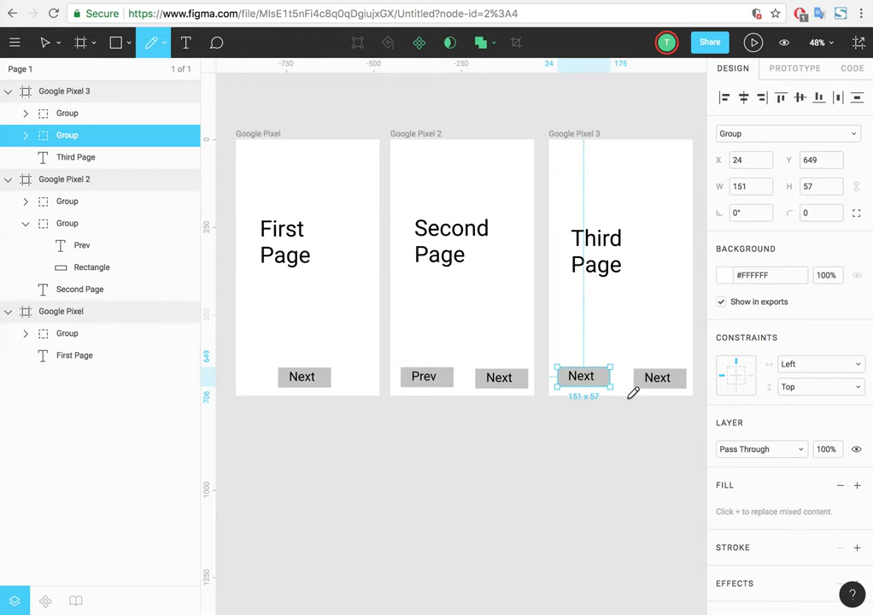
key(Escape)
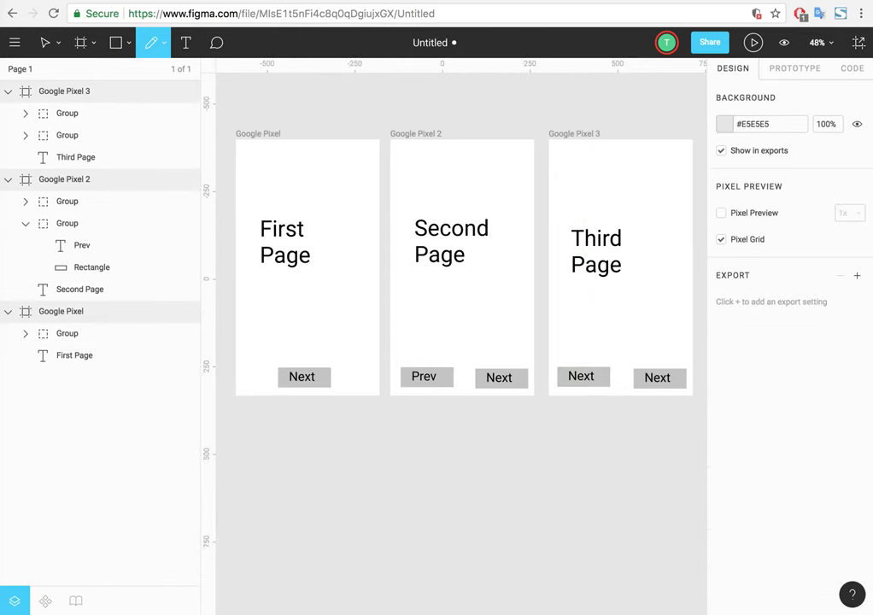
Step: Relabel Google Pixel 3's left button from 'Next' to 'Prev'
click(44, 47)
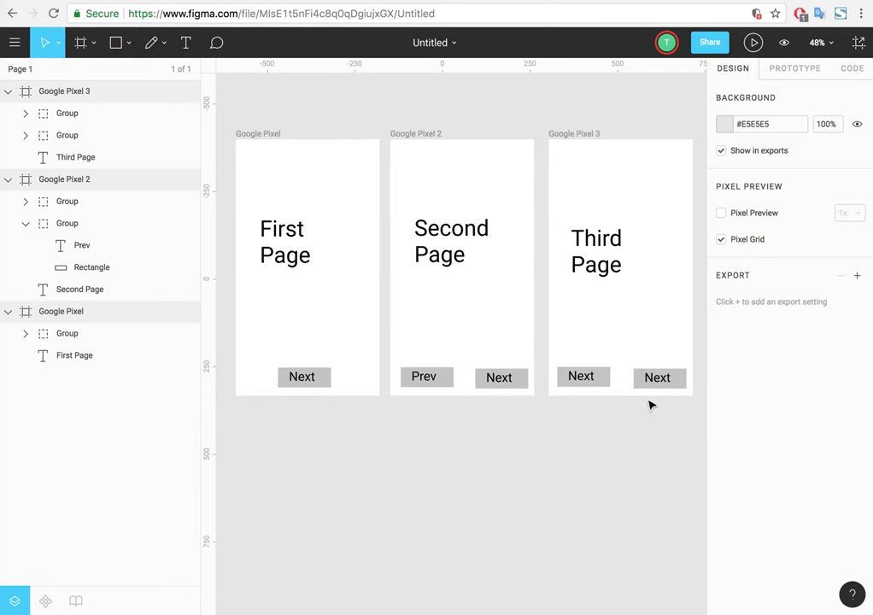
click(584, 381)
double_click(585, 381)
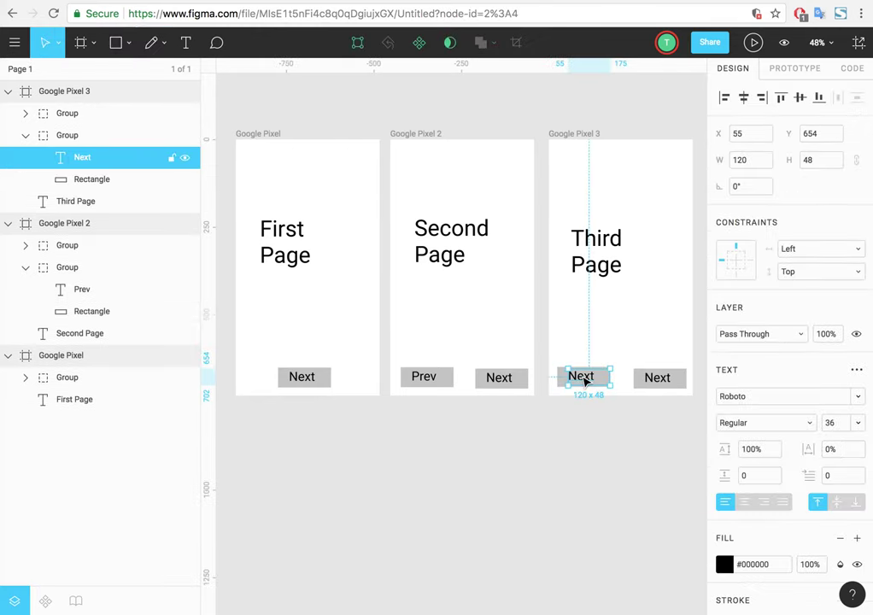
double_click(585, 381)
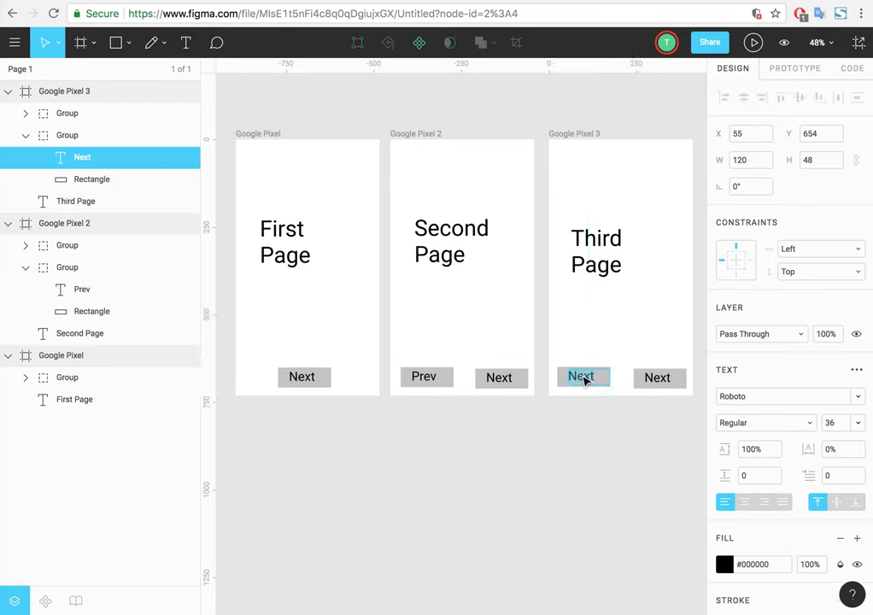
text(Pre)
text(v)
key(Escape)
click(604, 402)
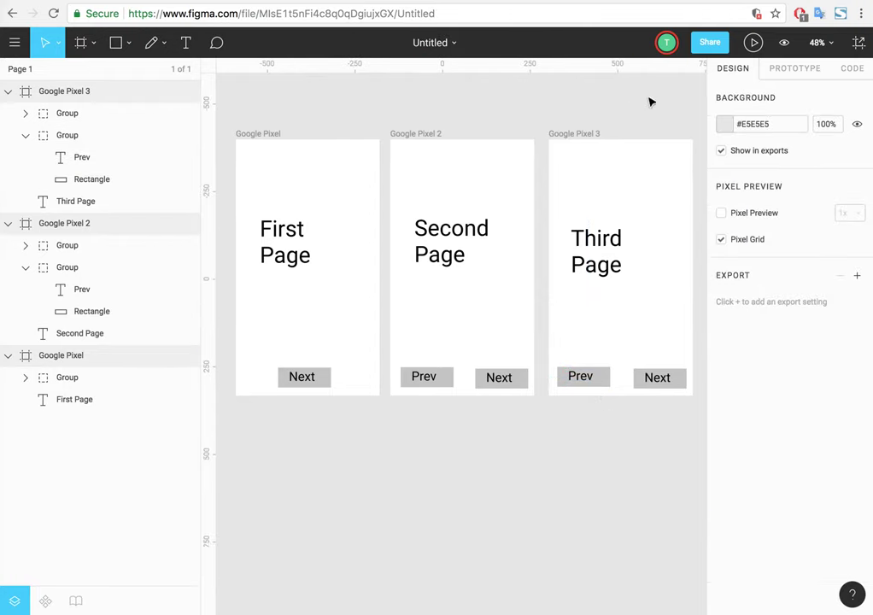
click(752, 43)
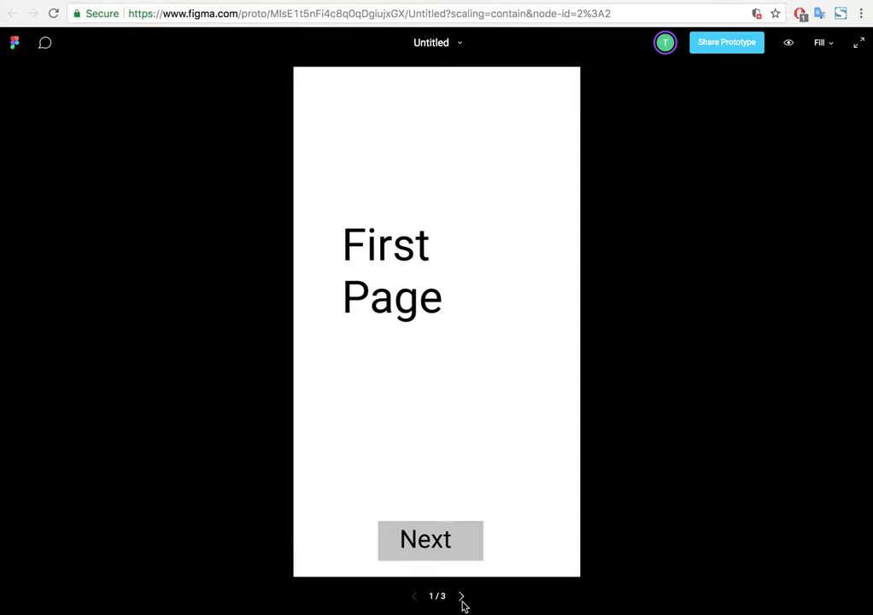
Step: Step forward and back between Second Page and Third Page in presentation mode
click(449, 547)
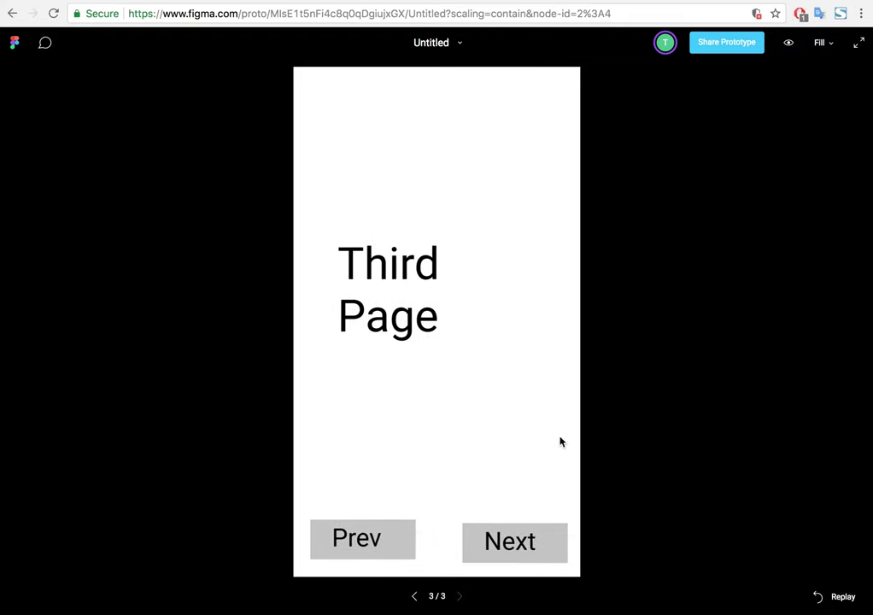
click(415, 601)
click(425, 301)
click(415, 598)
click(457, 404)
click(413, 600)
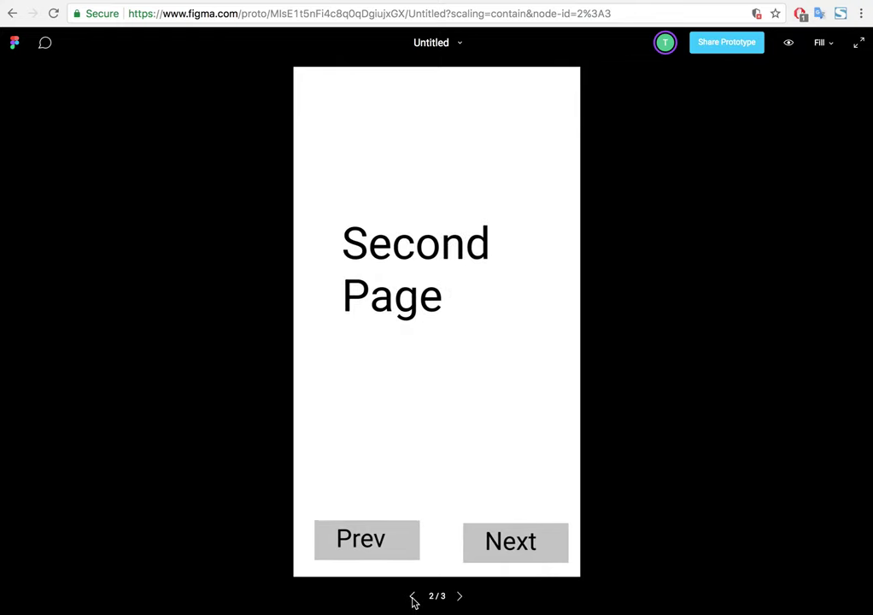
click(376, 546)
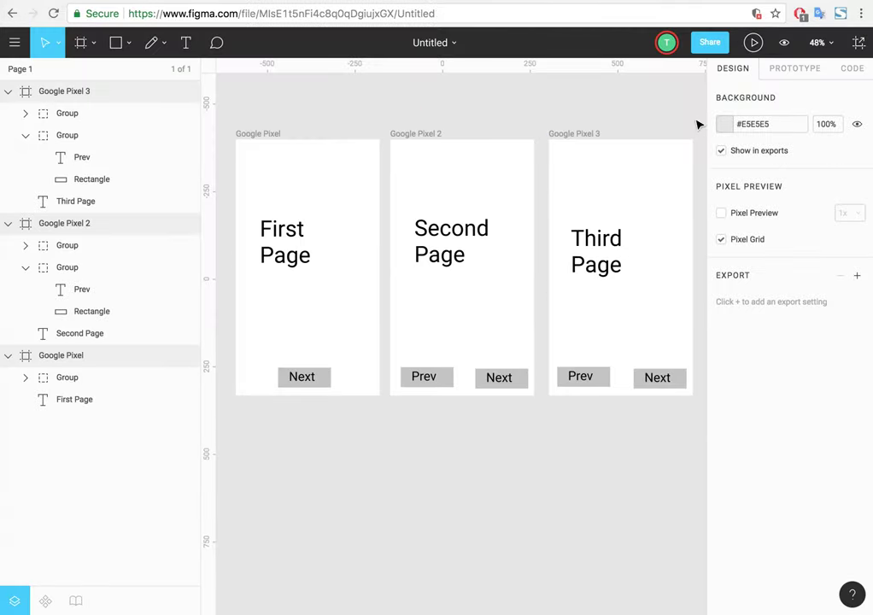
Step: In the Prototype tab, link First Page's Next to page 2 and page 2's Prev back
click(776, 70)
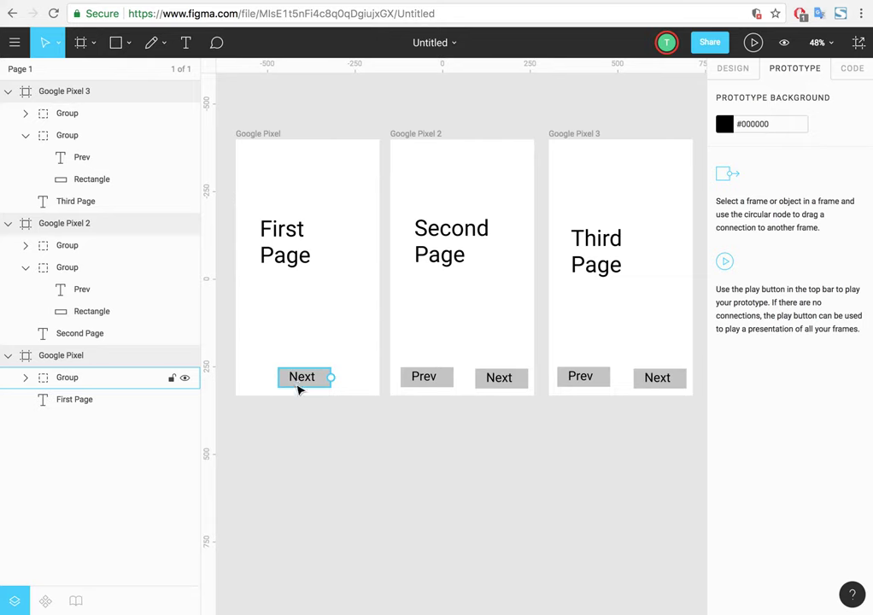
mouse_move(304, 377)
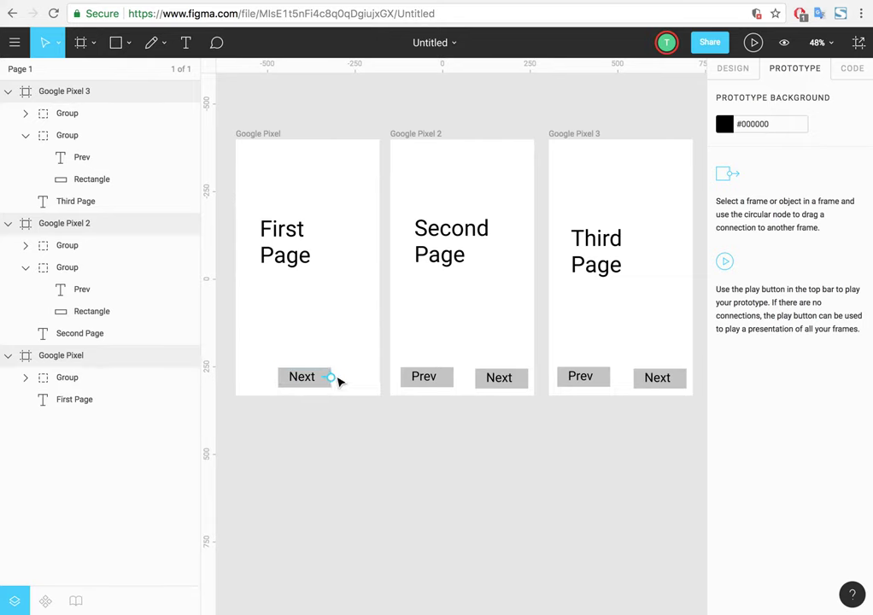
drag(331, 377, 392, 304)
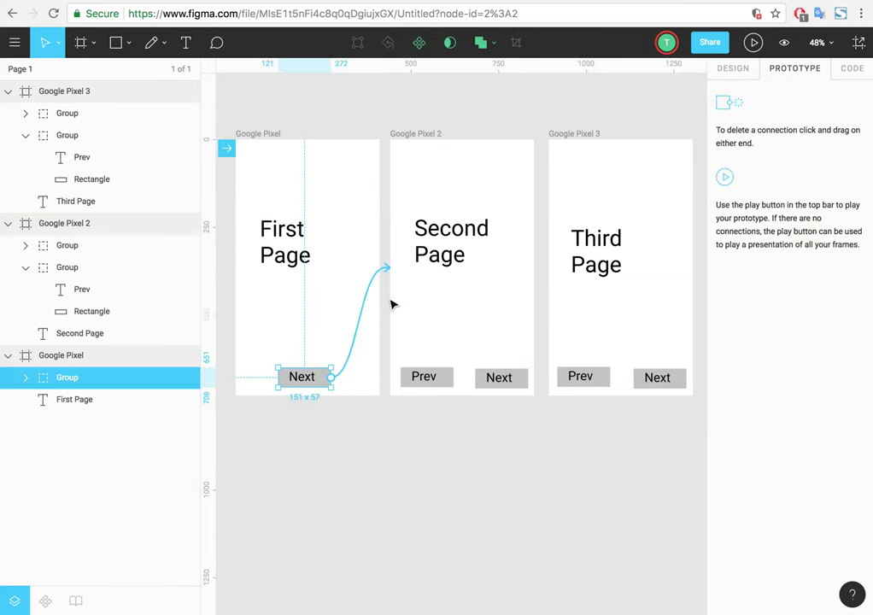
click(431, 382)
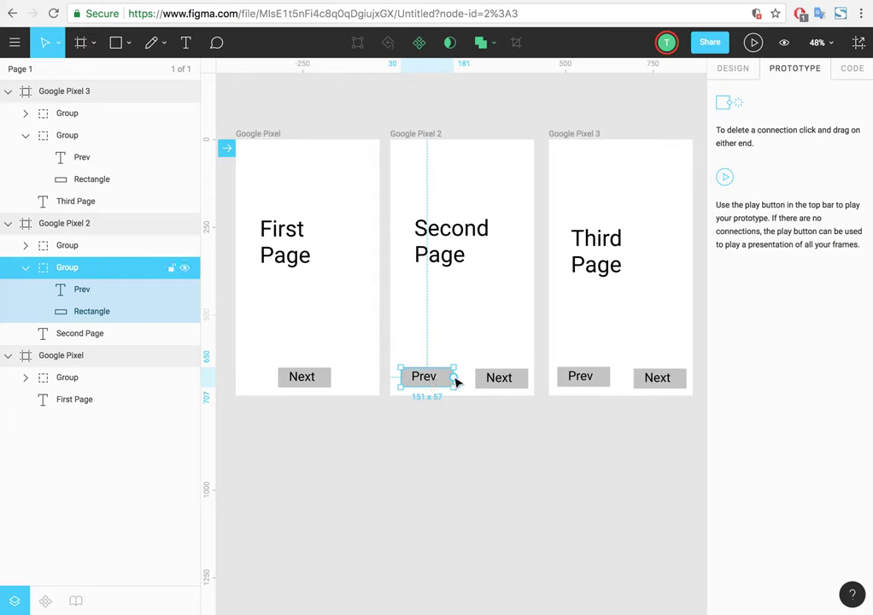
drag(454, 382, 381, 301)
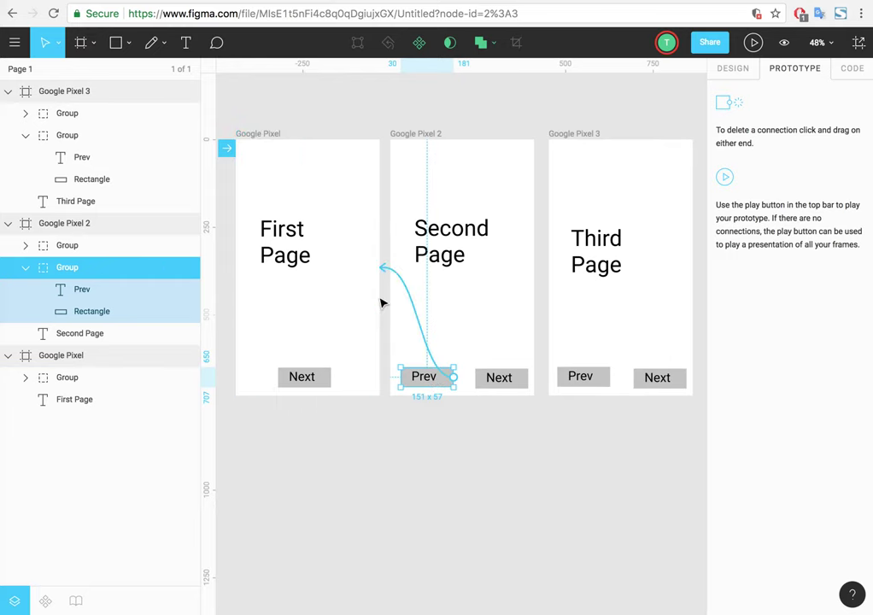
Step: Link Second Page's Next to Third Page and Third Page's Prev back to Second Page
click(491, 381)
drag(529, 378, 557, 255)
click(572, 373)
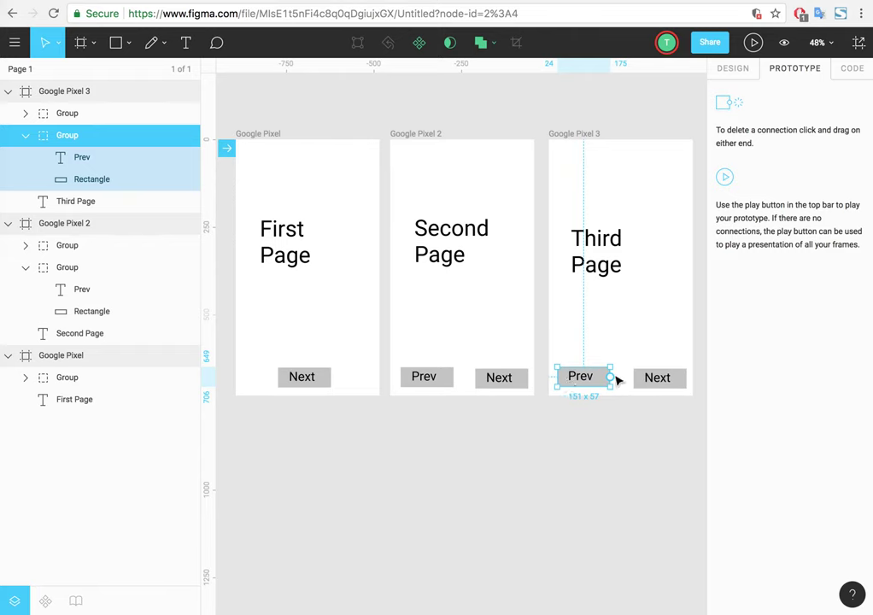
drag(610, 377, 538, 276)
click(659, 382)
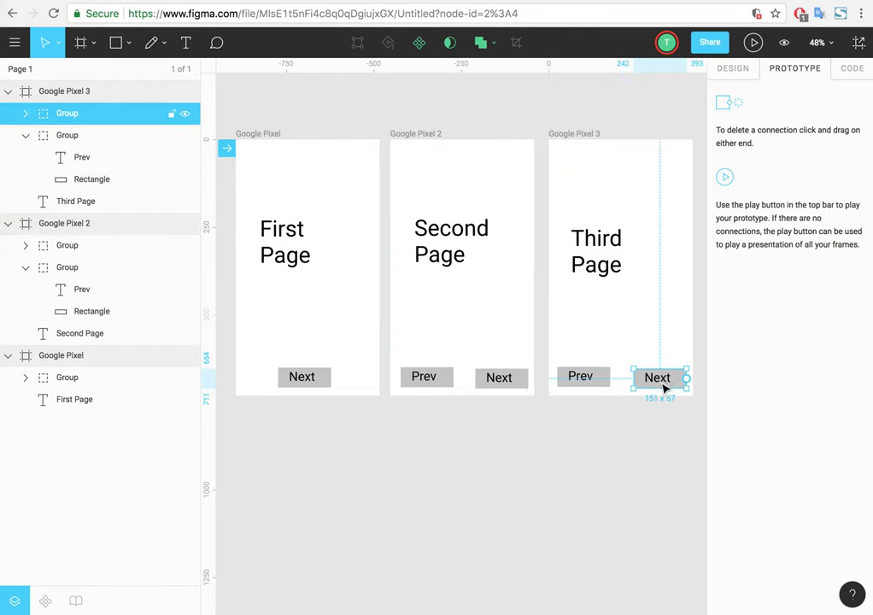
click(671, 434)
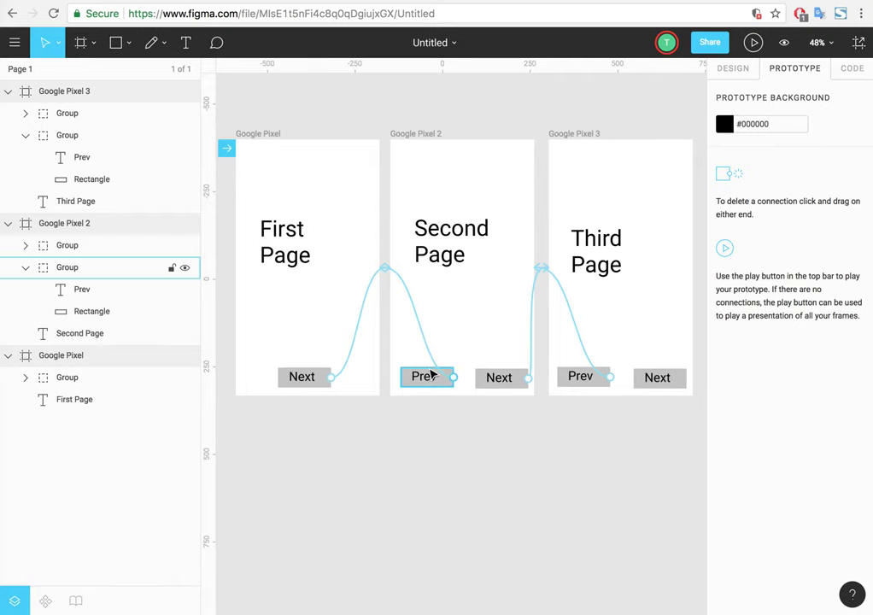
click(752, 43)
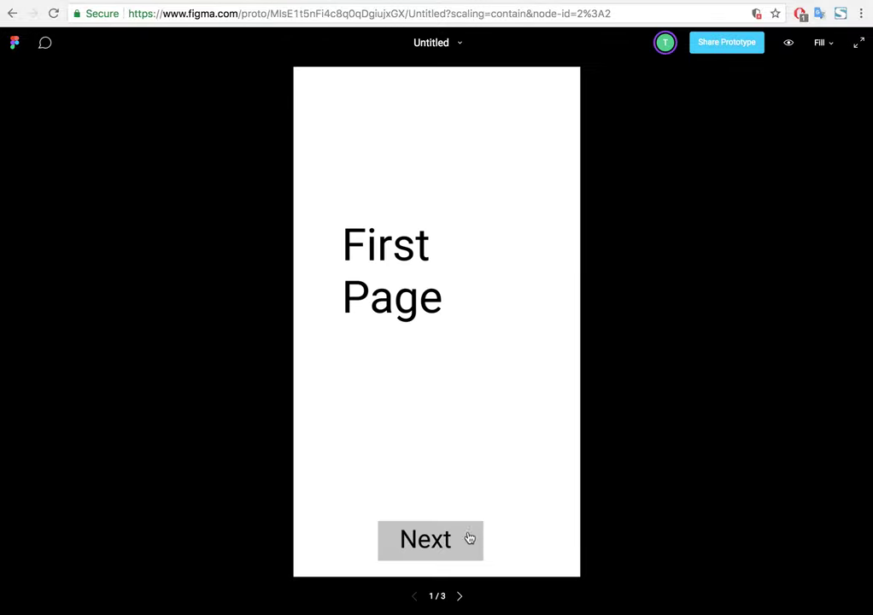
click(465, 541)
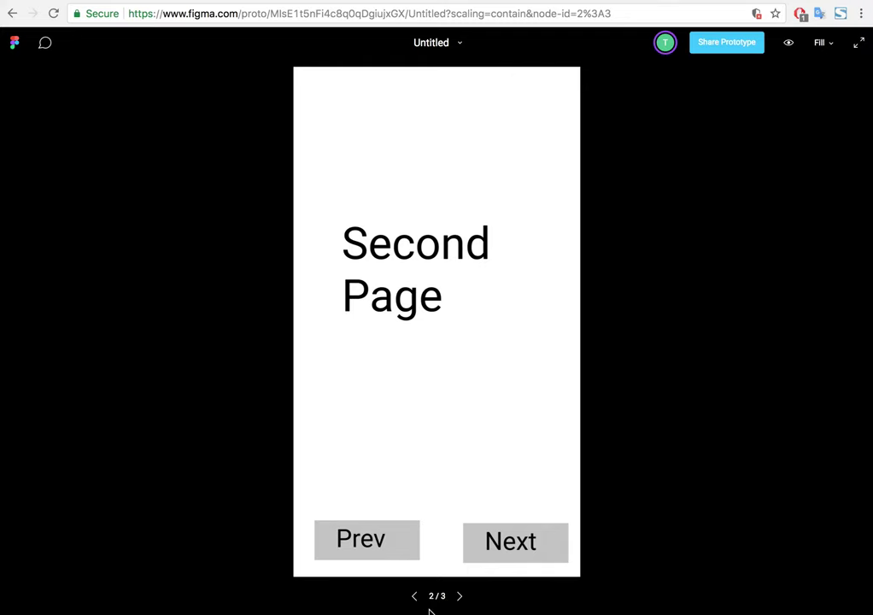
click(378, 549)
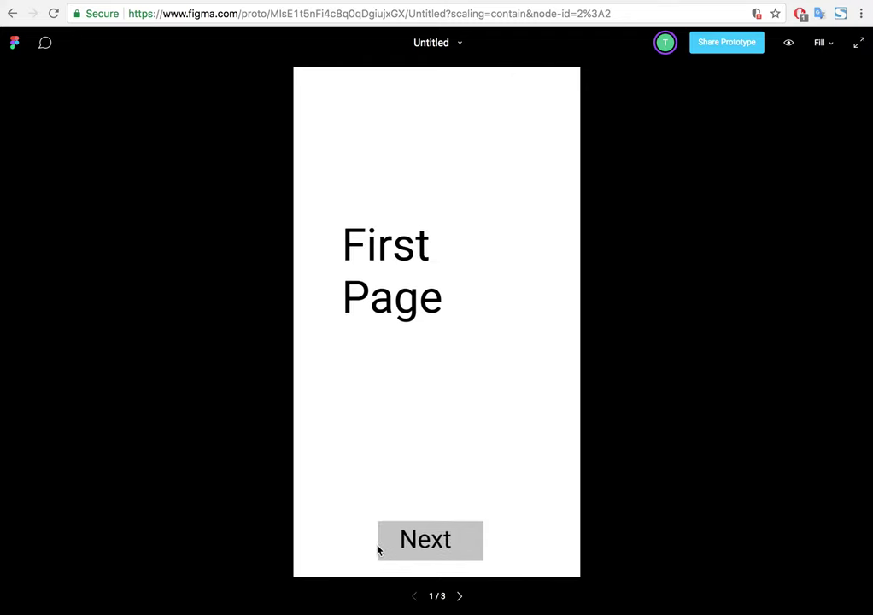
click(444, 548)
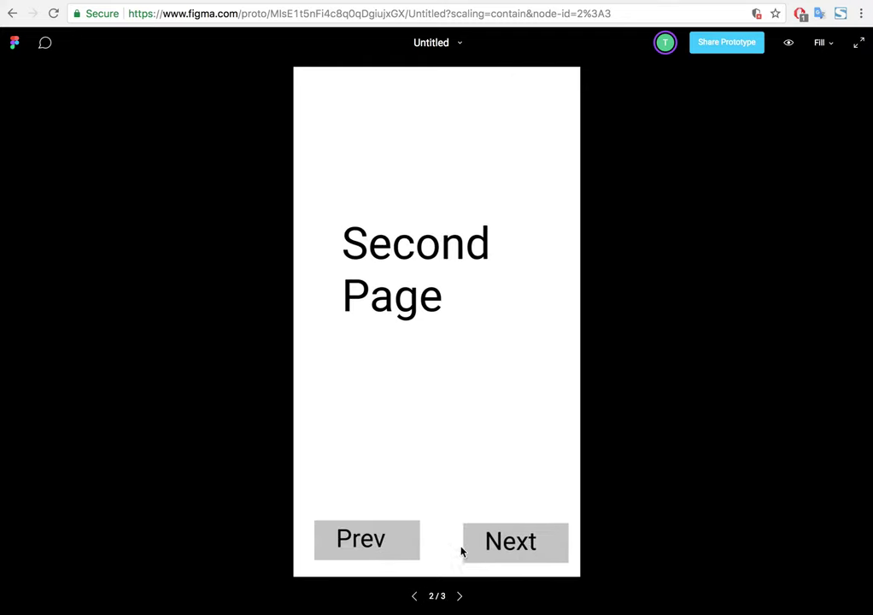
click(508, 544)
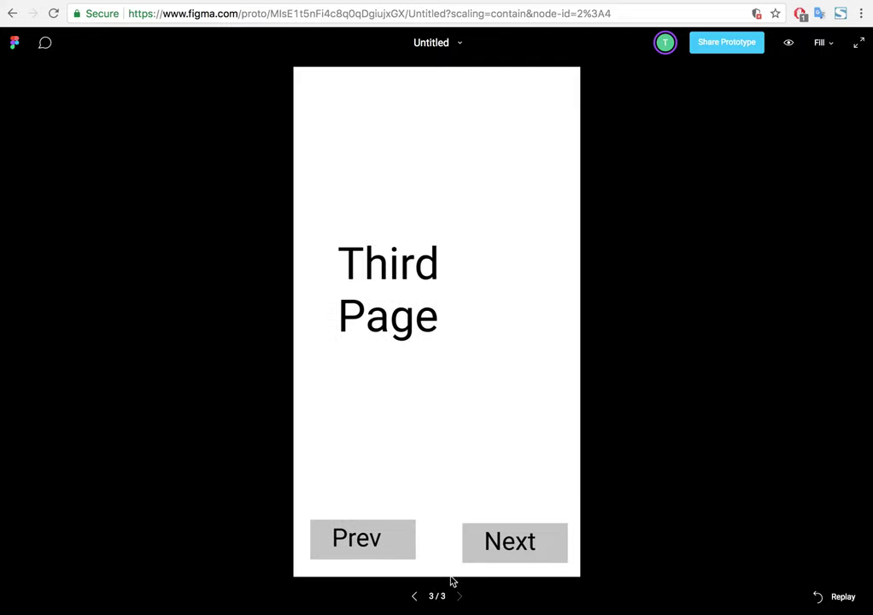
click(404, 559)
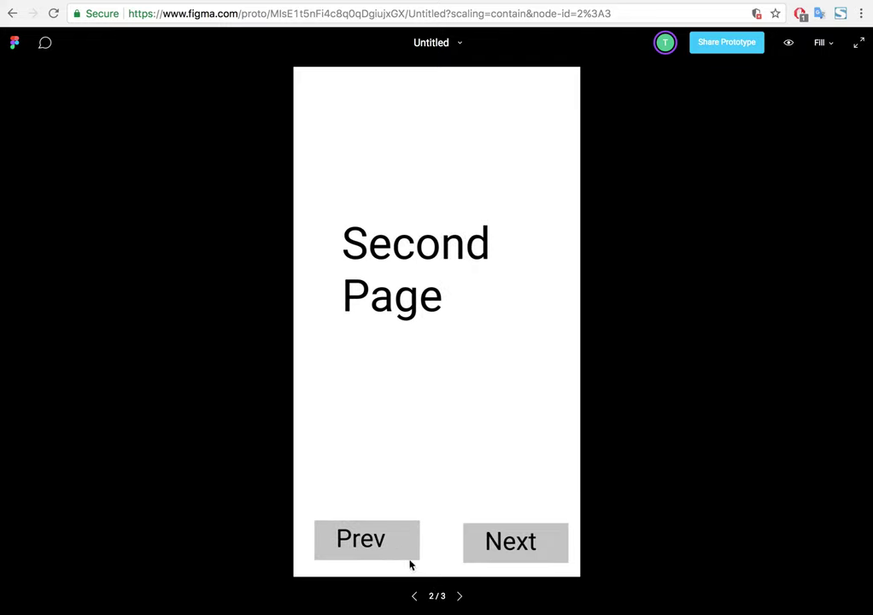
click(406, 557)
click(449, 540)
click(495, 538)
click(387, 545)
click(136, 4)
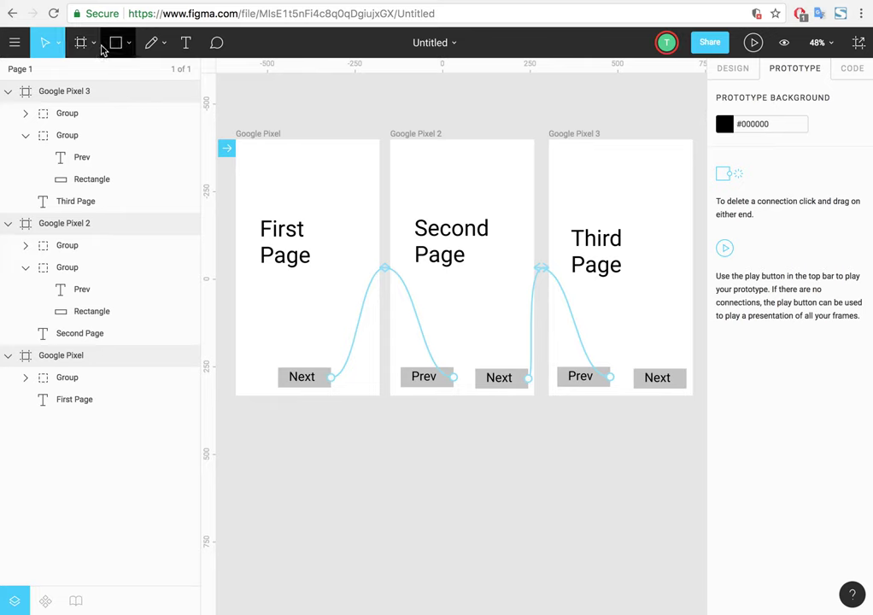
click(86, 44)
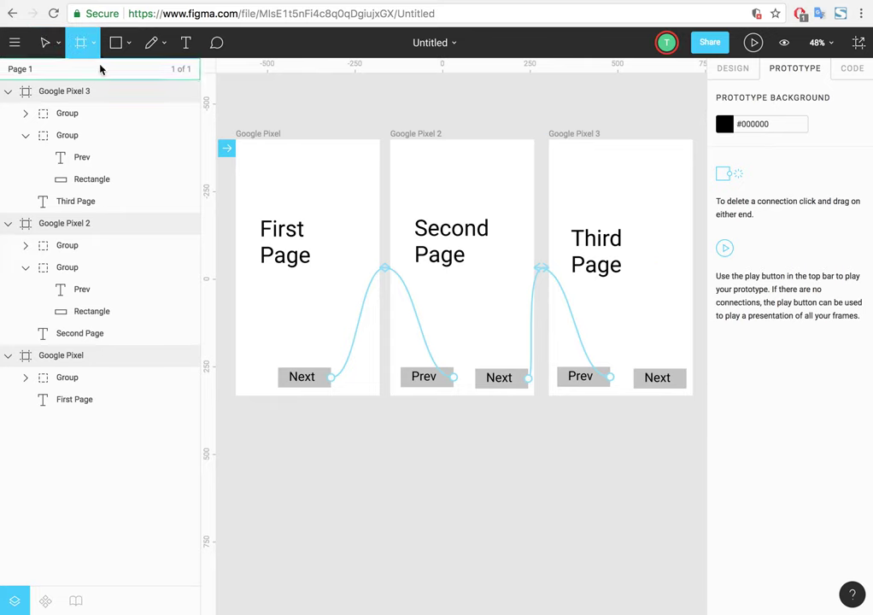
Step: Add a fourth Google Pixel frame level with the other three pages
click(725, 71)
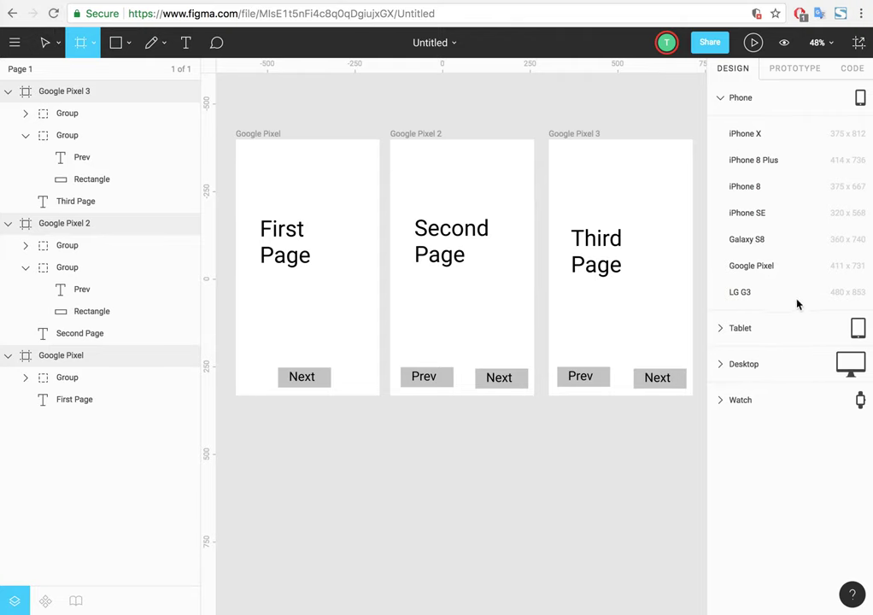
click(751, 266)
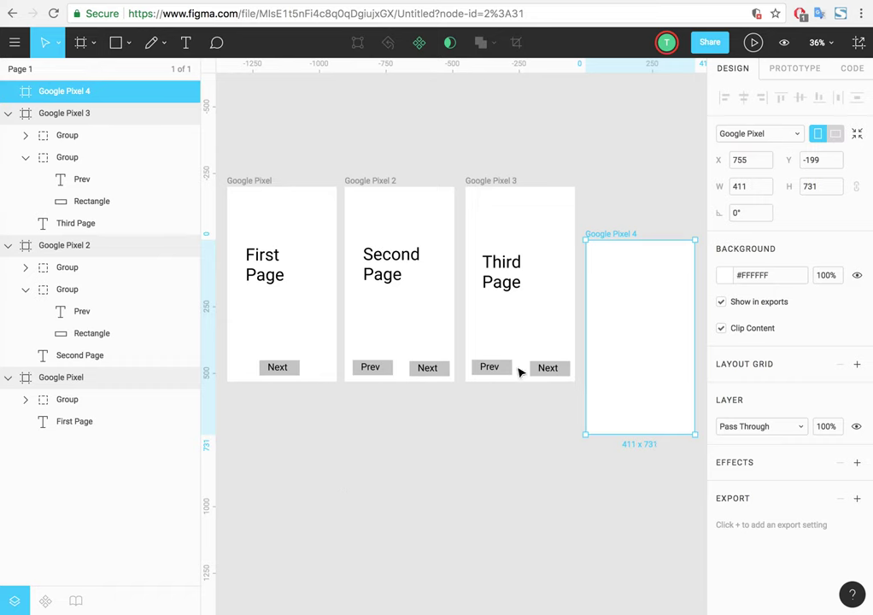
drag(622, 283, 622, 237)
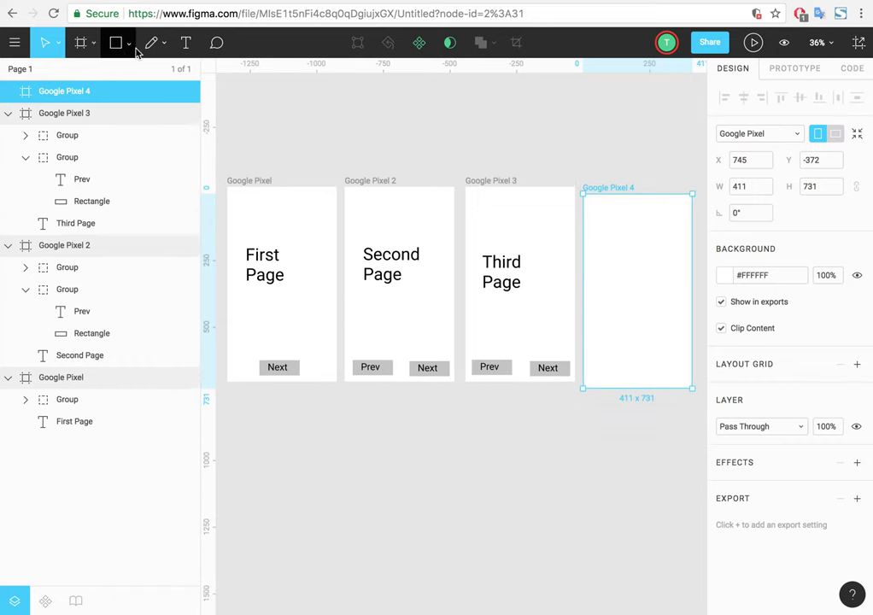
Step: Add a 'Main Page' text label inside Google Pixel 4 and shrink its box
click(185, 43)
mouse_move(604, 242)
mouse_down()
mouse_move(659, 303)
mouse_move(663, 297)
mouse_up()
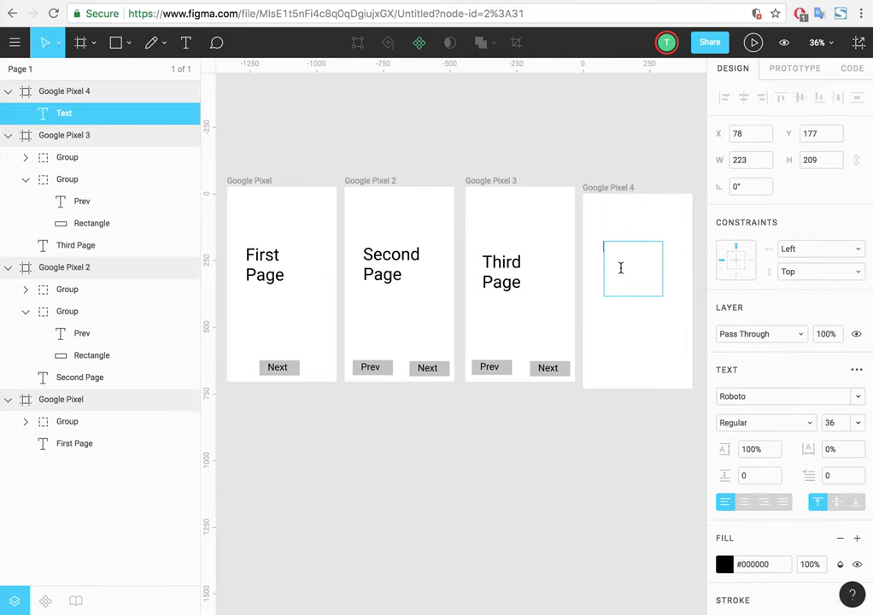
text(Main Page)
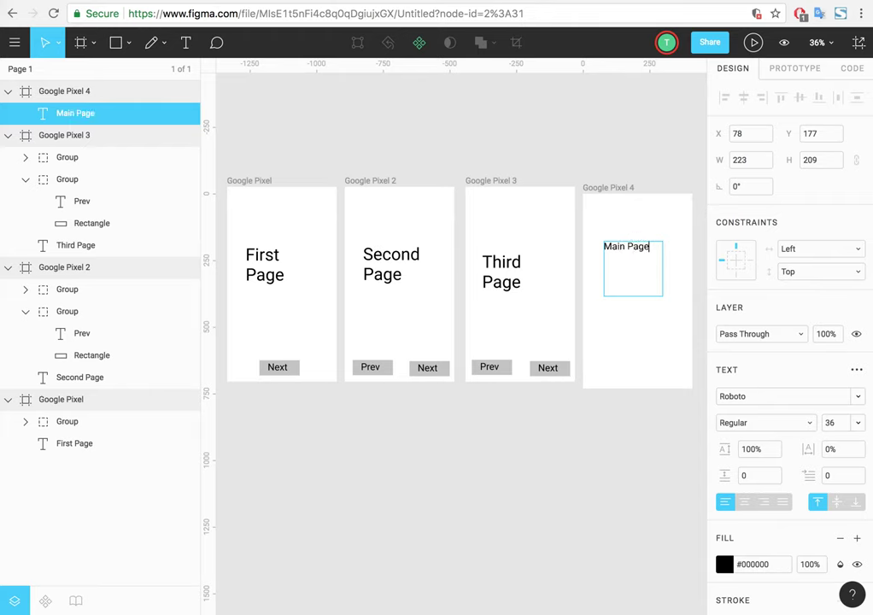
key(Escape)
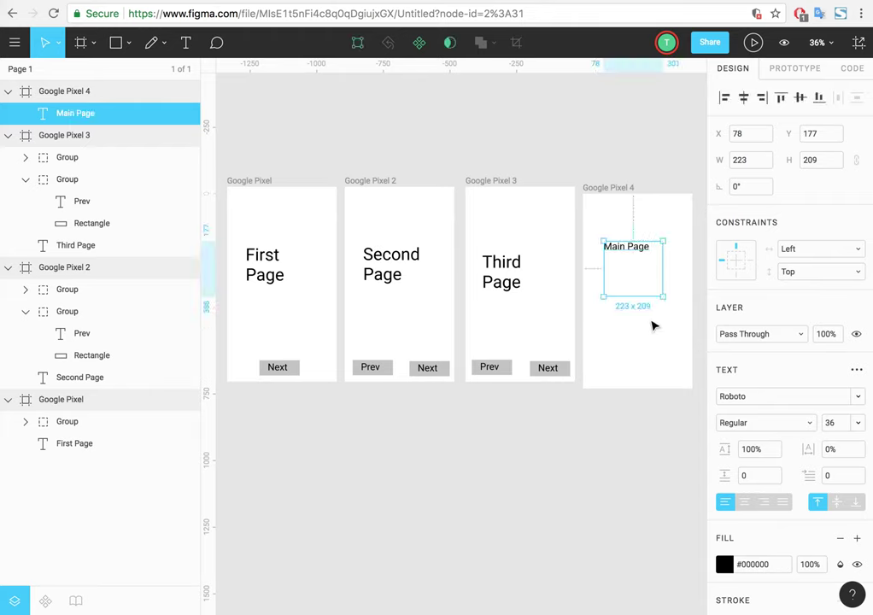
mouse_move(653, 246)
mouse_down()
mouse_move(623, 268)
mouse_move(623, 283)
mouse_up()
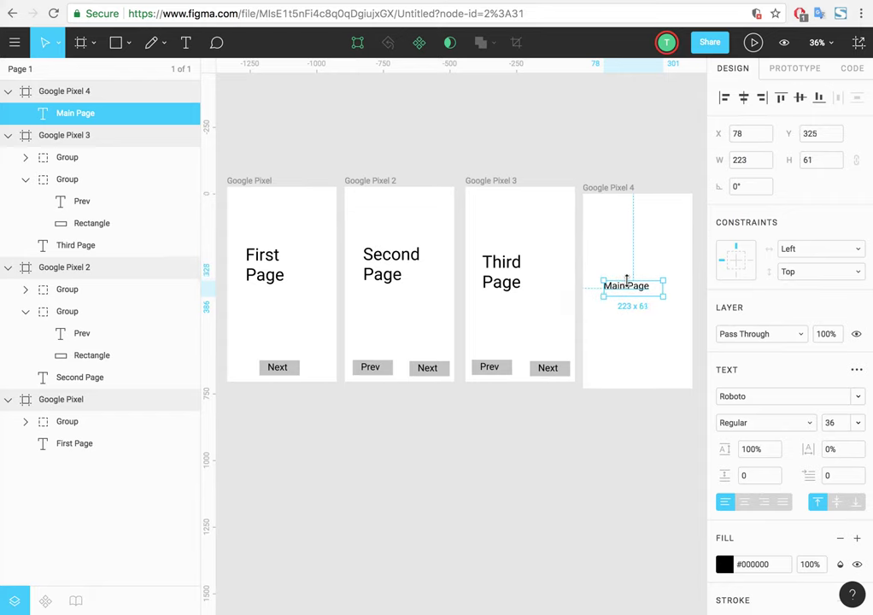
click(656, 348)
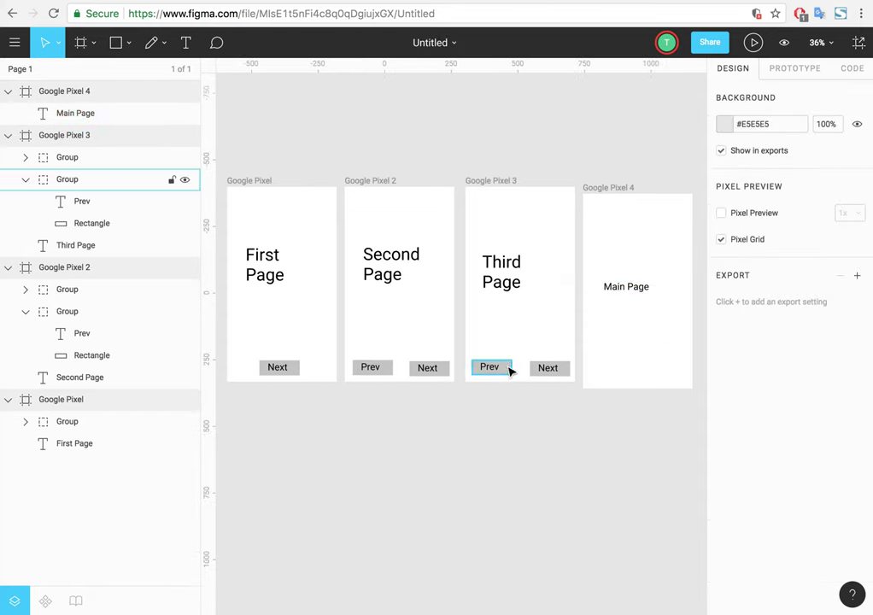
Step: Duplicate the Prev button to the top of the Third, Second and First Page frames
click(505, 369)
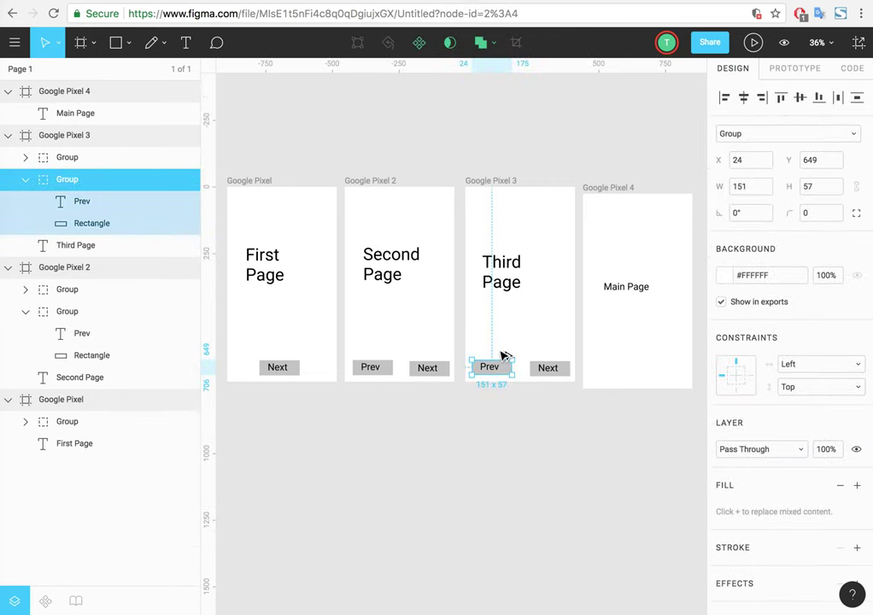
drag(502, 368, 529, 219)
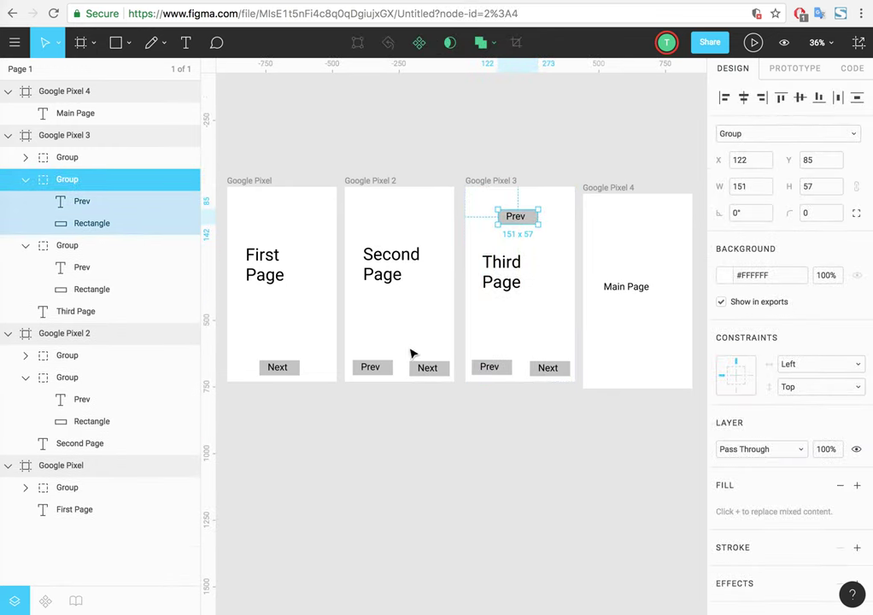
mouse_move(378, 369)
mouse_down()
mouse_move(413, 222)
mouse_move(403, 220)
mouse_move(378, 367)
mouse_up()
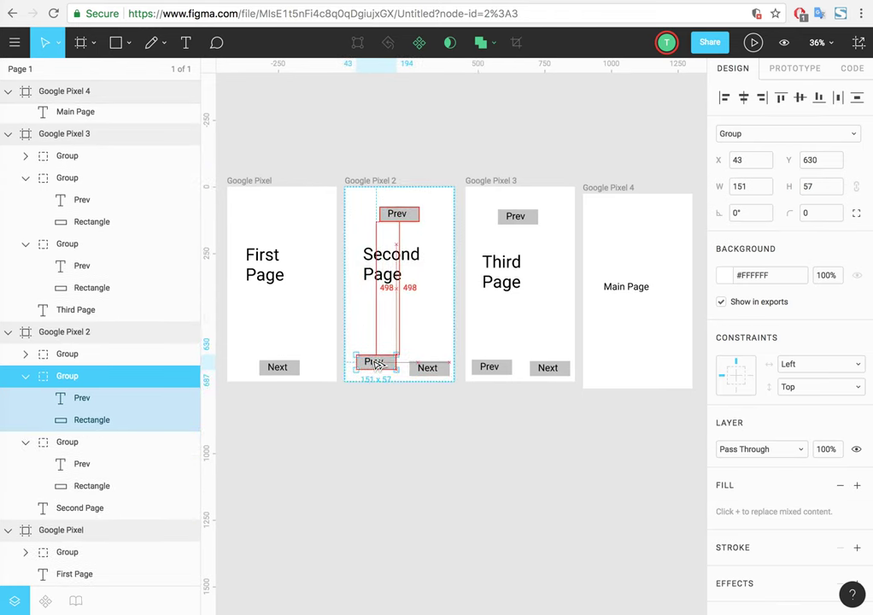
drag(379, 368, 376, 367)
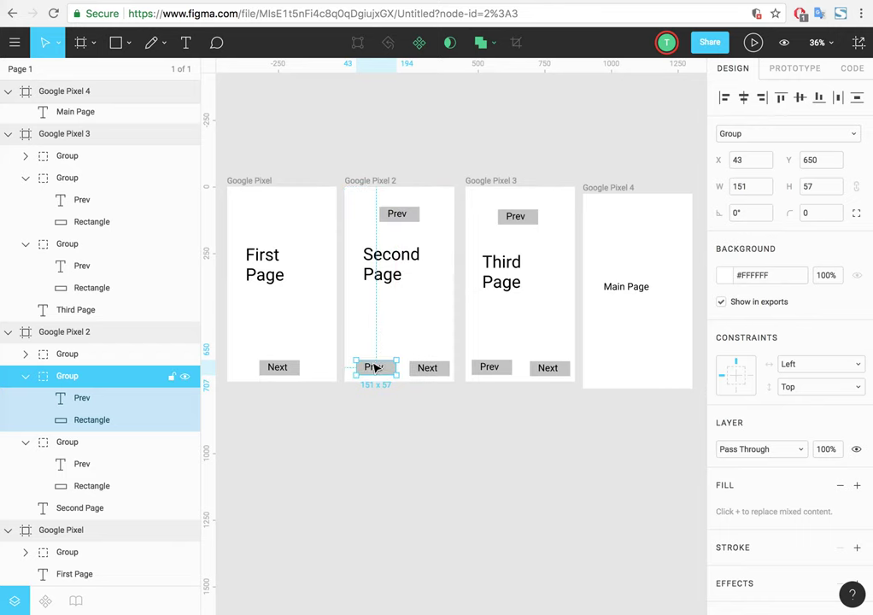
click(394, 220)
alt+drag(396, 220, 270, 216)
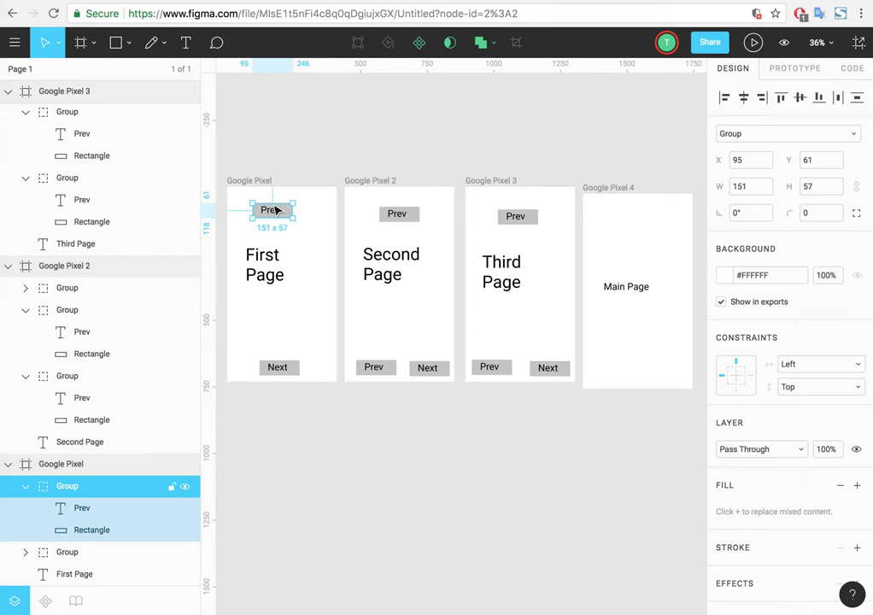
double_click(276, 216)
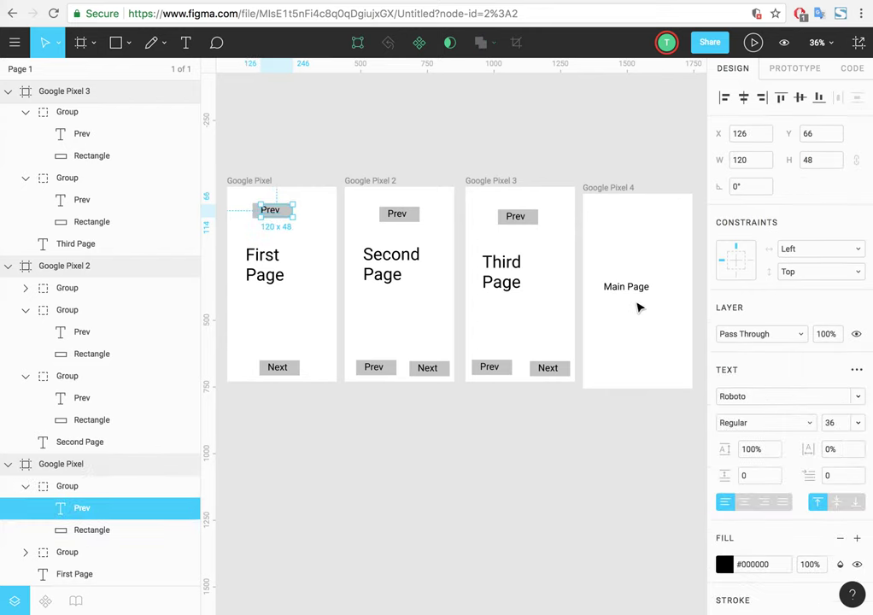
click(622, 350)
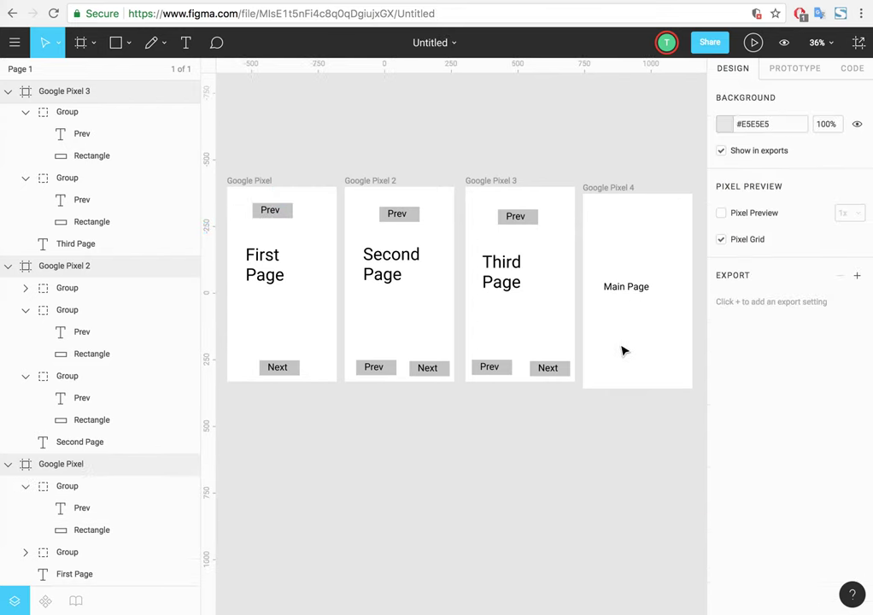
click(289, 216)
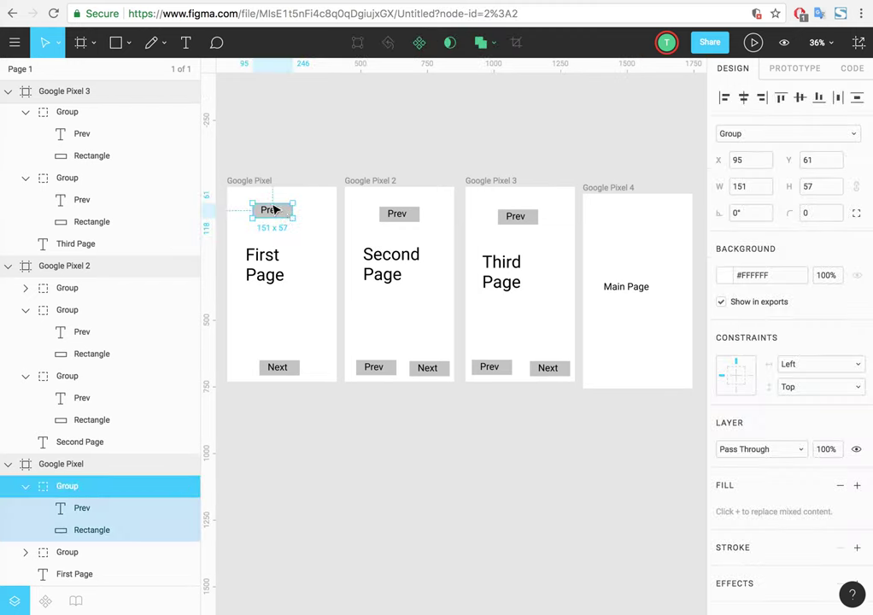
double_click(278, 217)
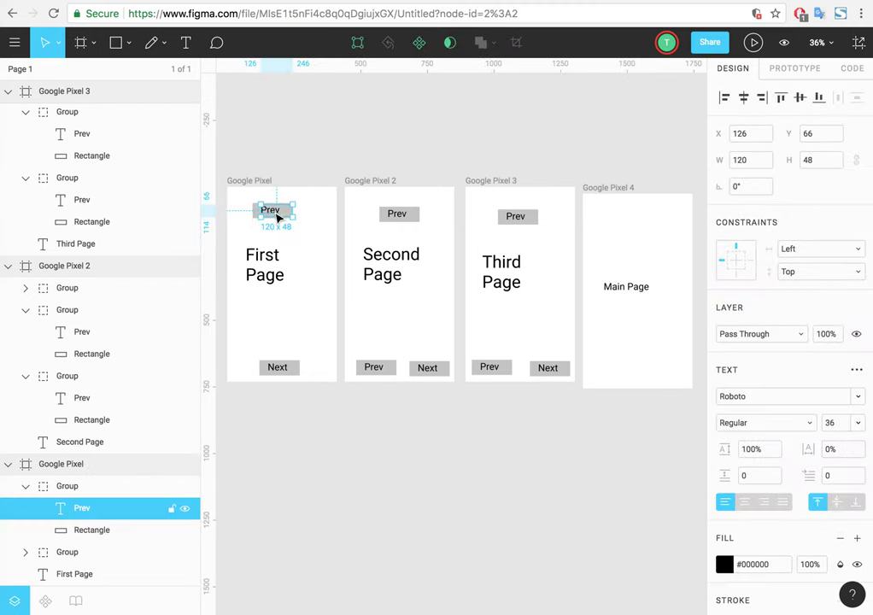
key(f)
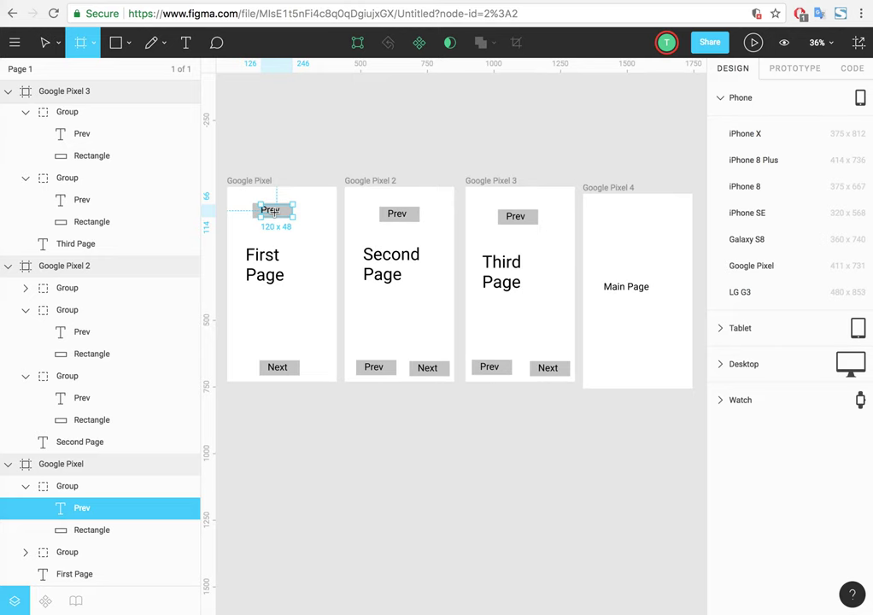
Step: Undo the stray frame and rename the First and Second Page top buttons to 'Main'
click(274, 216)
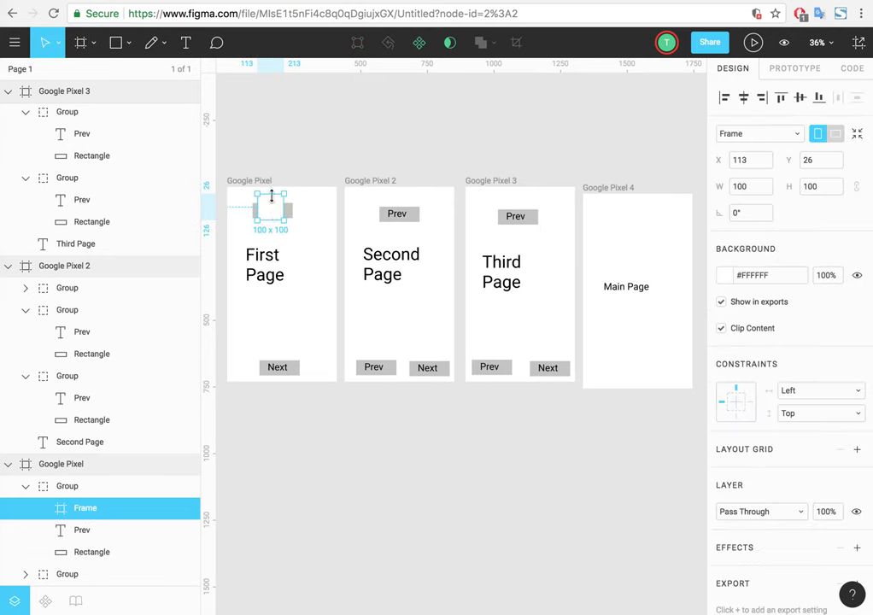
key(ctrl+z)
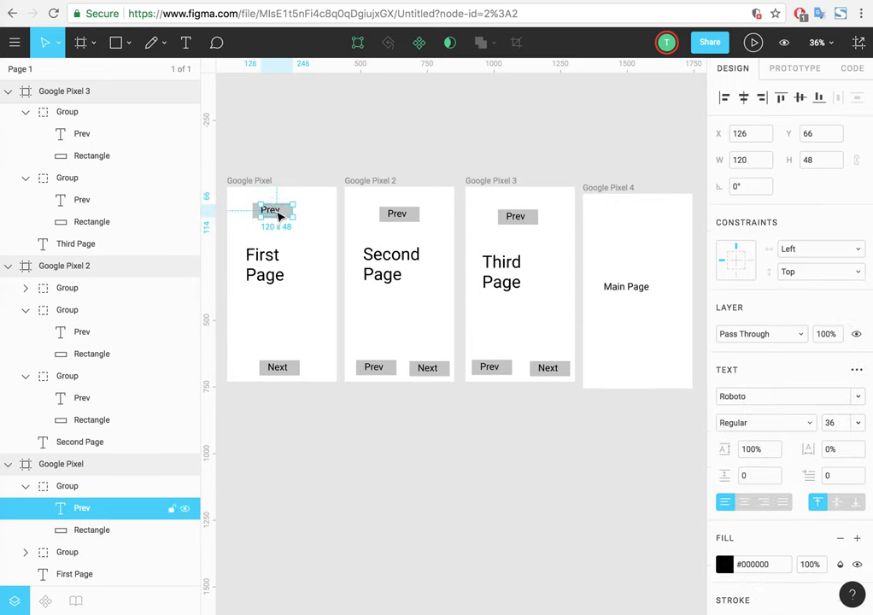
double_click(278, 216)
text(Main)
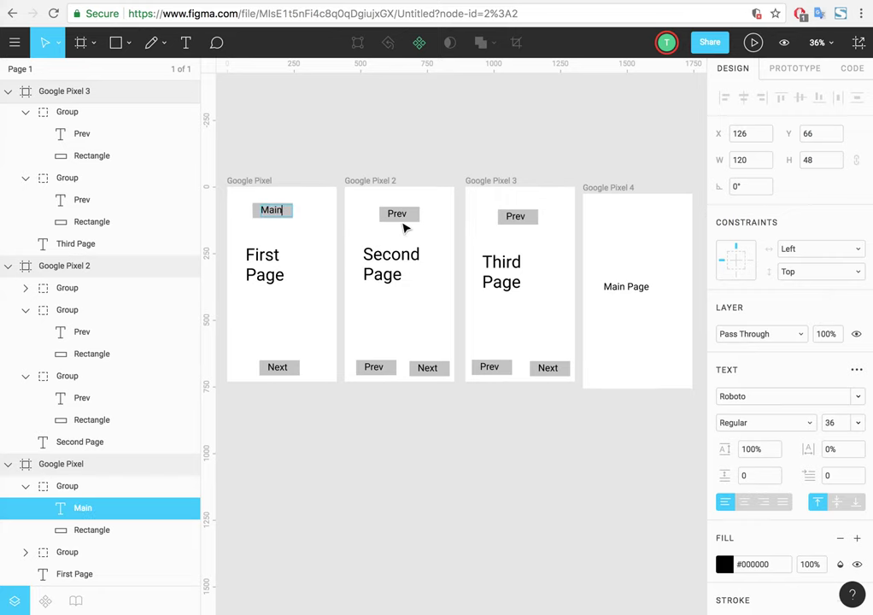
click(404, 219)
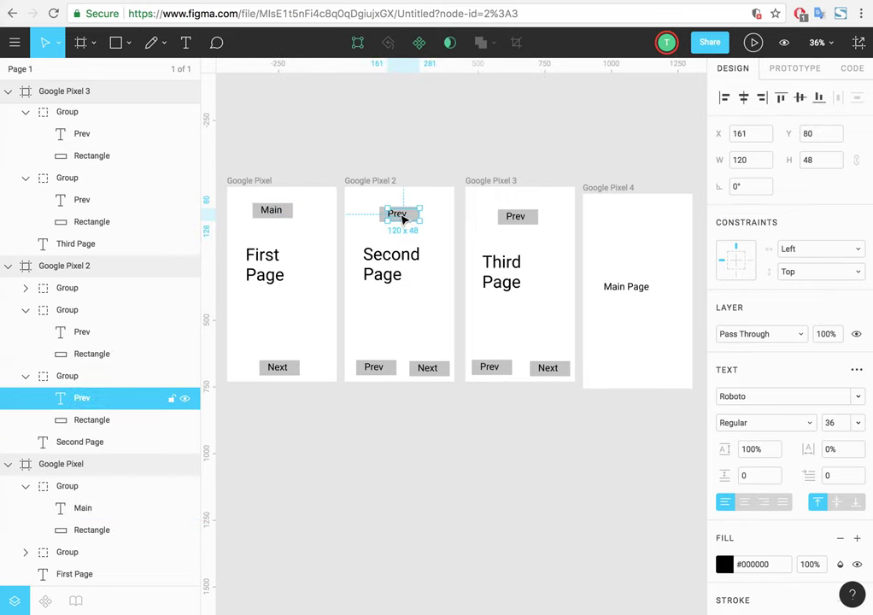
double_click(401, 215)
text(Main)
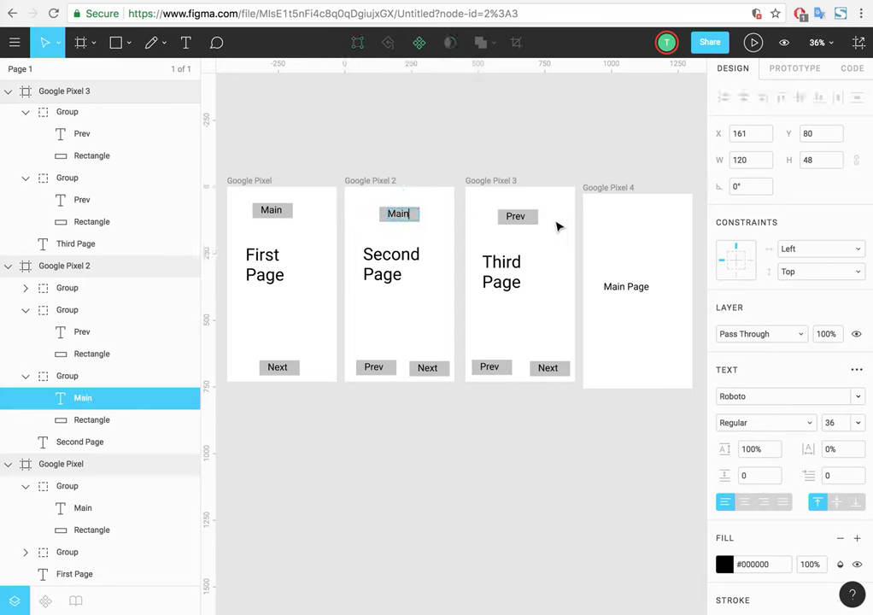
key(Escape)
Step: Rename Third Page's top button to 'Main' and show the prototype connections
click(515, 219)
double_click(515, 219)
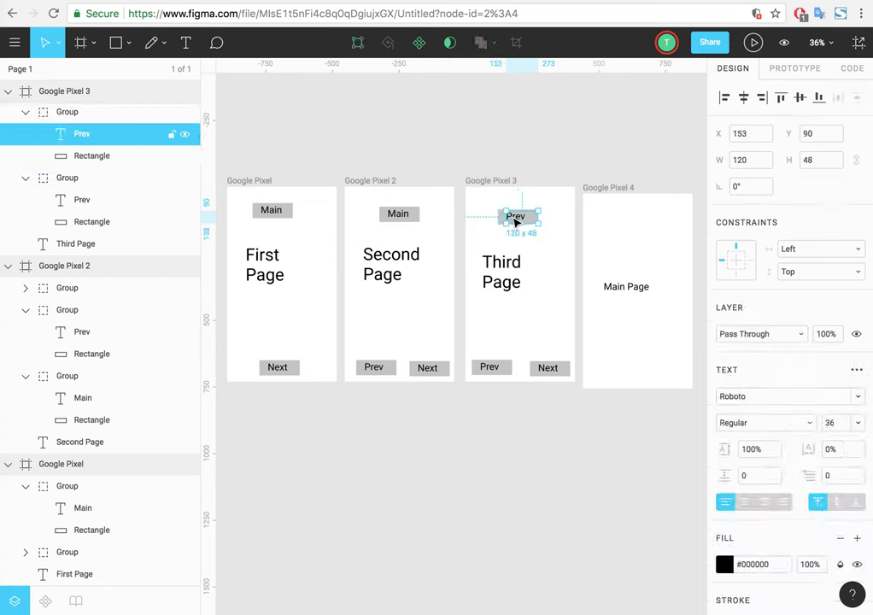
double_click(516, 219)
text(Main)
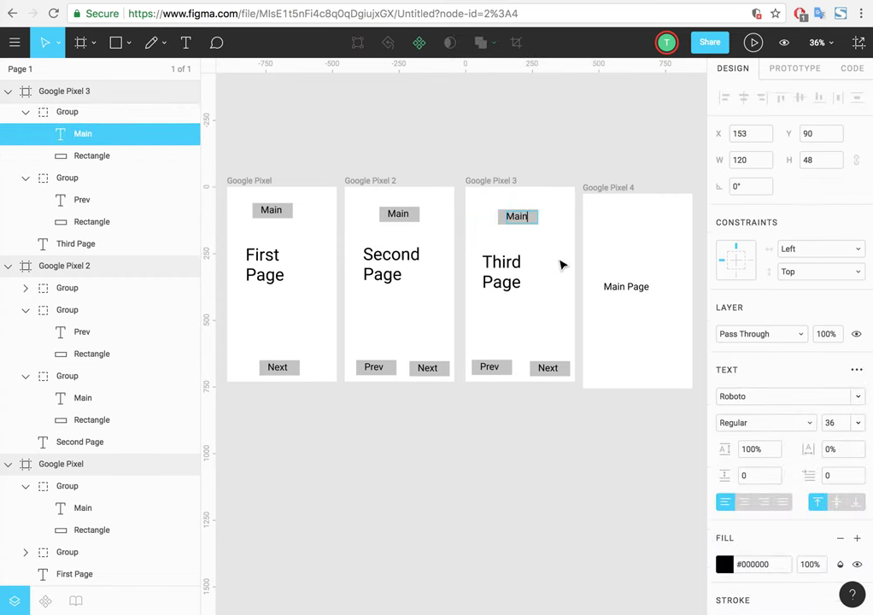
key(Escape)
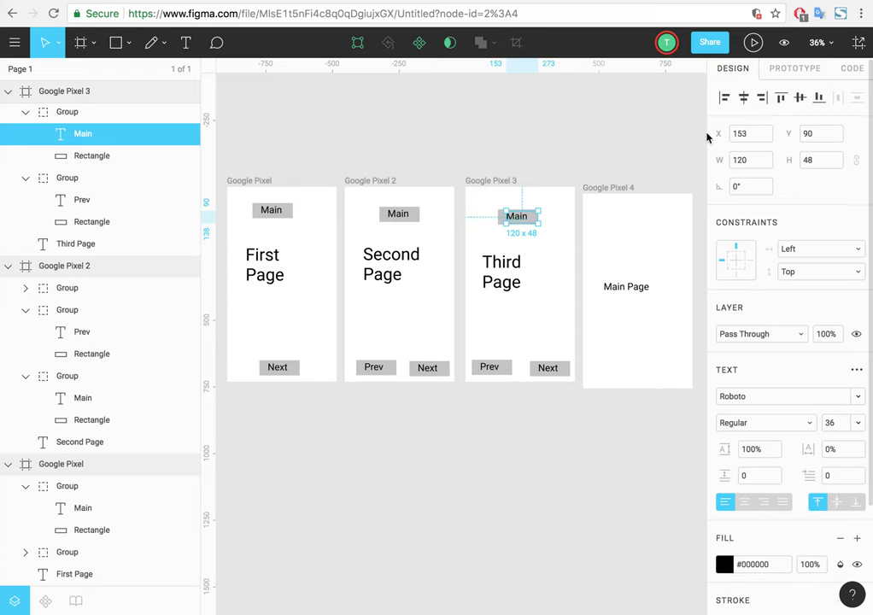
click(690, 141)
click(786, 70)
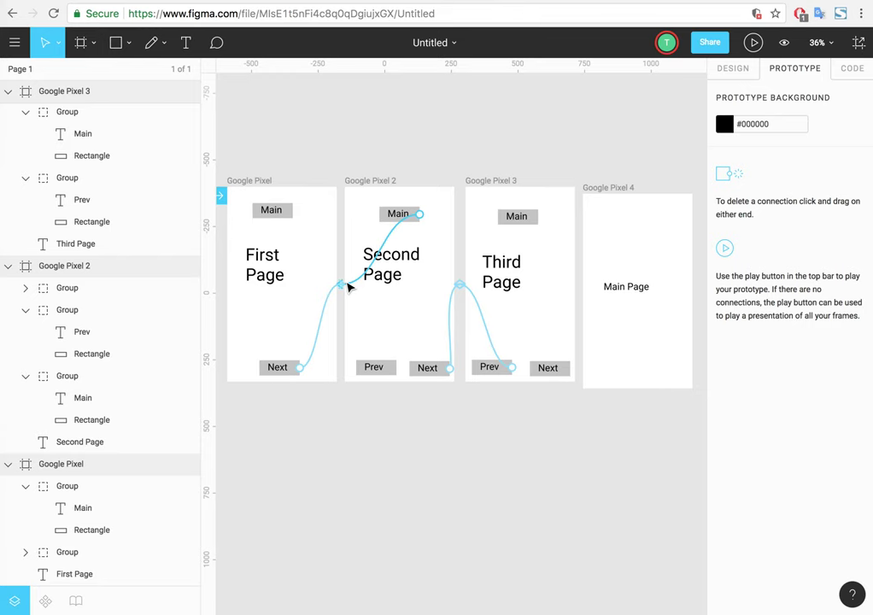
Step: Link the Main buttons on Second, Third and First Page to the Google Pixel 4 Main Page frame
click(397, 214)
drag(419, 213, 523, 302)
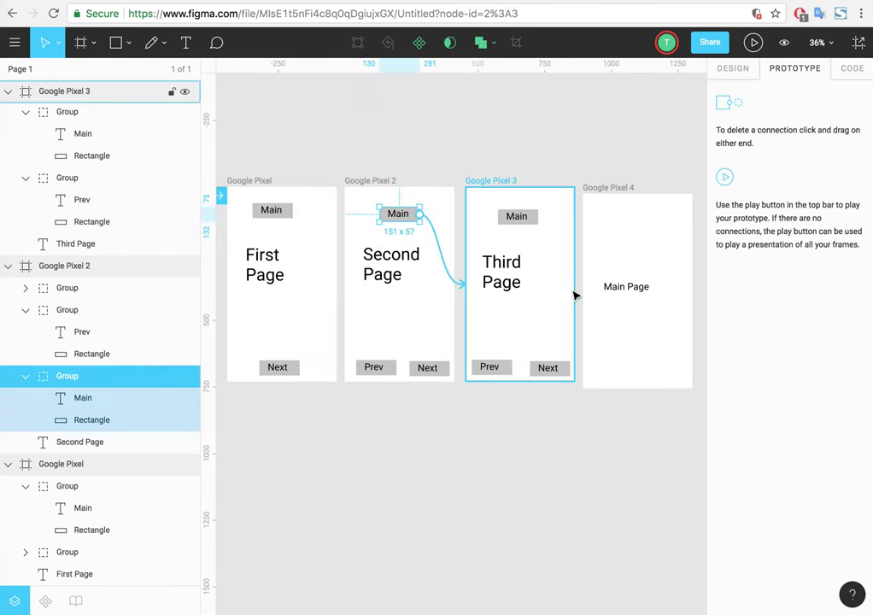
mouse_move(465, 282)
mouse_down()
mouse_move(537, 132)
mouse_move(605, 244)
mouse_up()
click(516, 217)
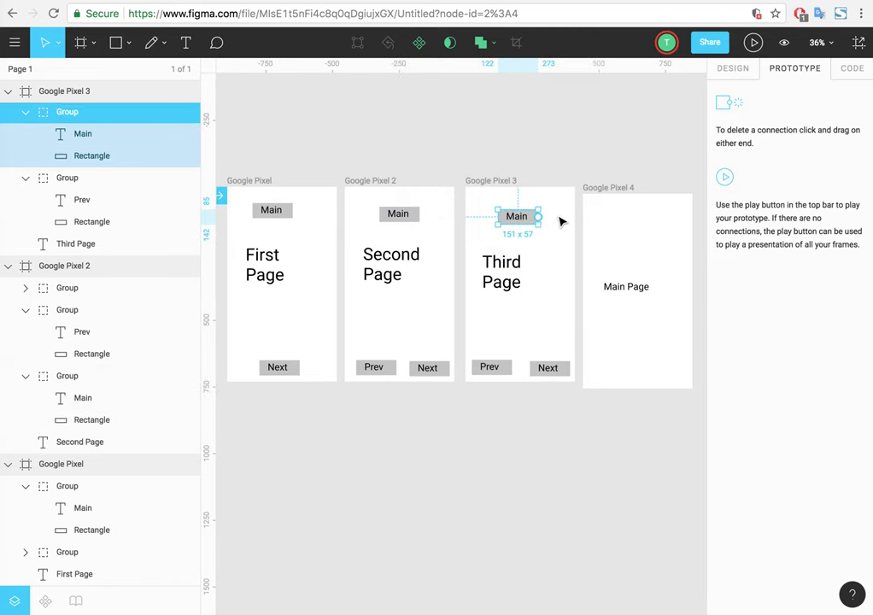
drag(539, 216, 592, 289)
click(284, 211)
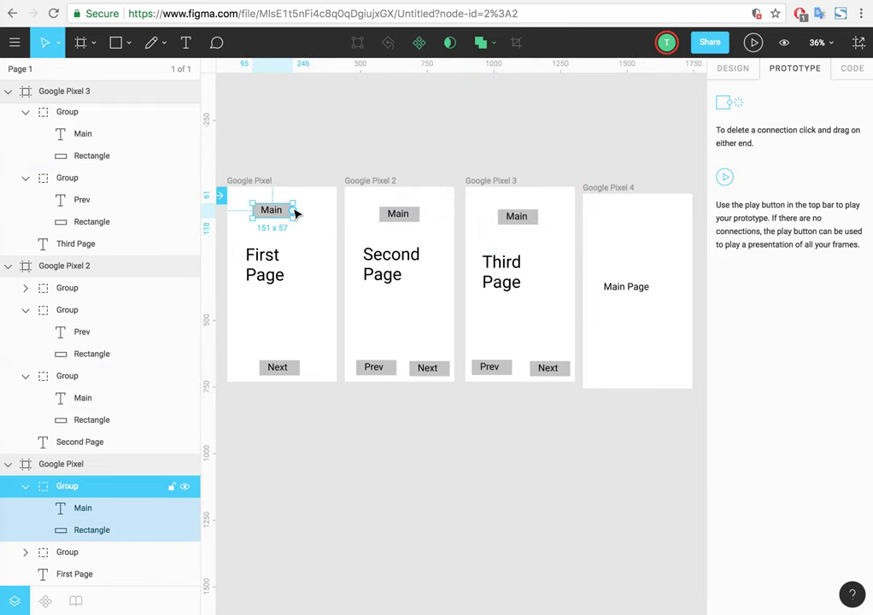
mouse_move(293, 211)
mouse_down()
mouse_move(574, 214)
mouse_move(586, 204)
mouse_move(596, 216)
mouse_up()
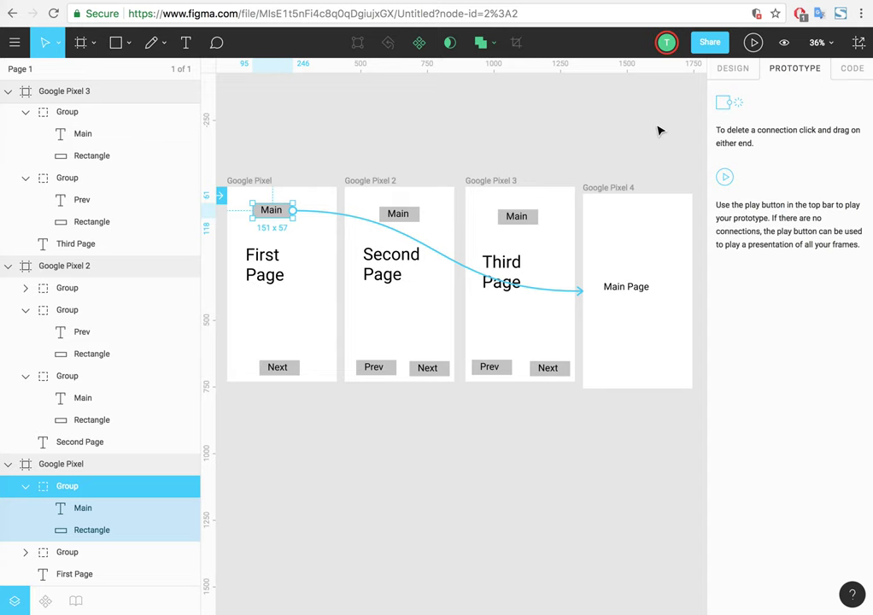
click(683, 109)
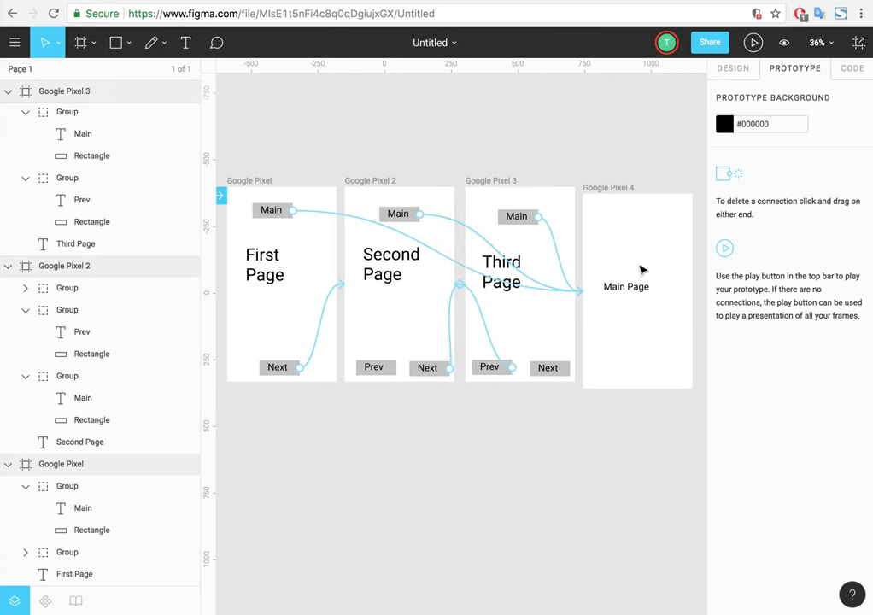
click(728, 70)
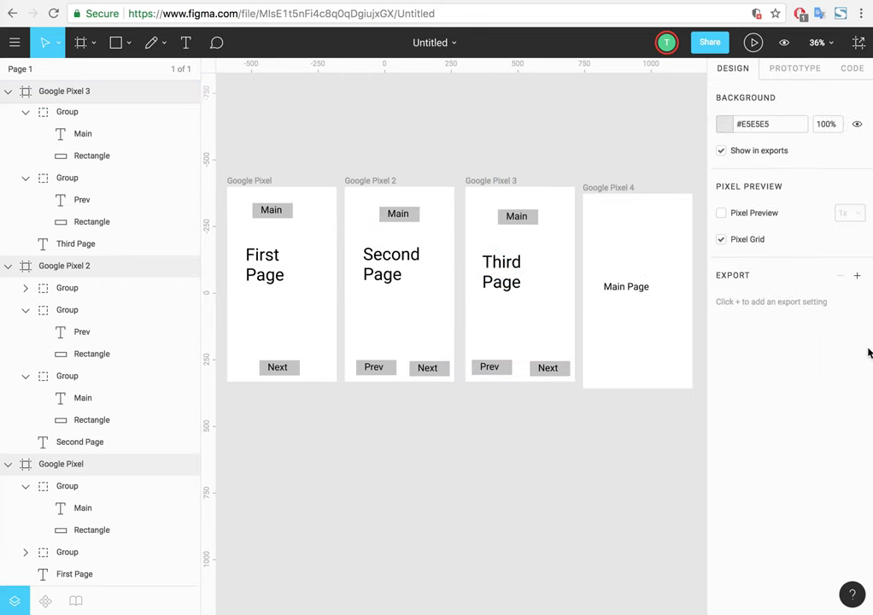
Step: Copy the Next button into Main Page below its text label
click(543, 373)
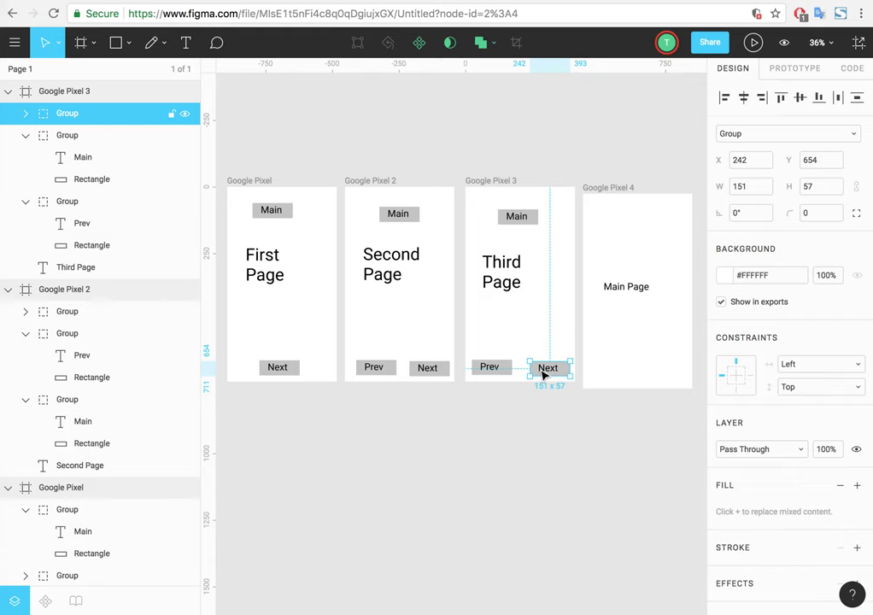
drag(544, 374, 629, 335)
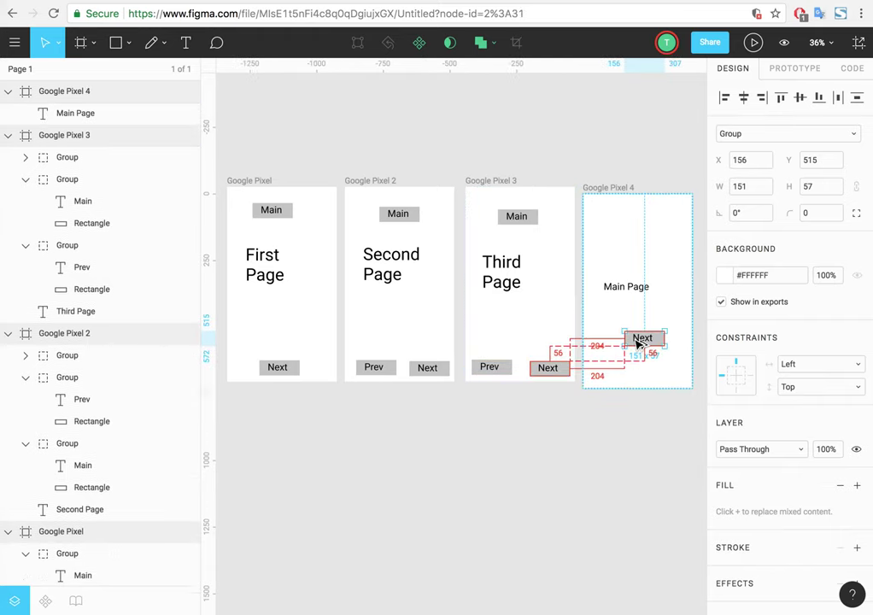
drag(629, 334, 633, 339)
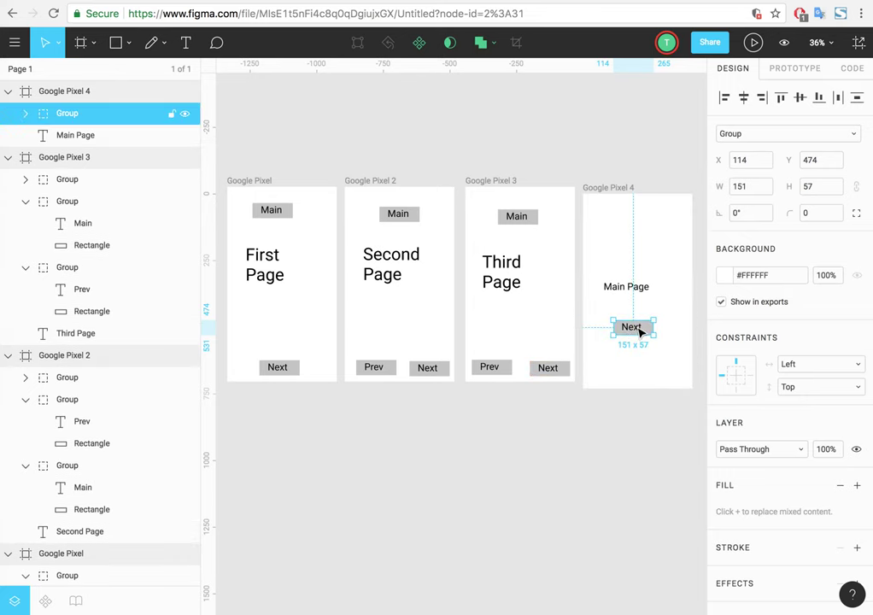
Step: Link Main Page's new Next button to the First Page frame
click(793, 68)
drag(654, 327, 317, 259)
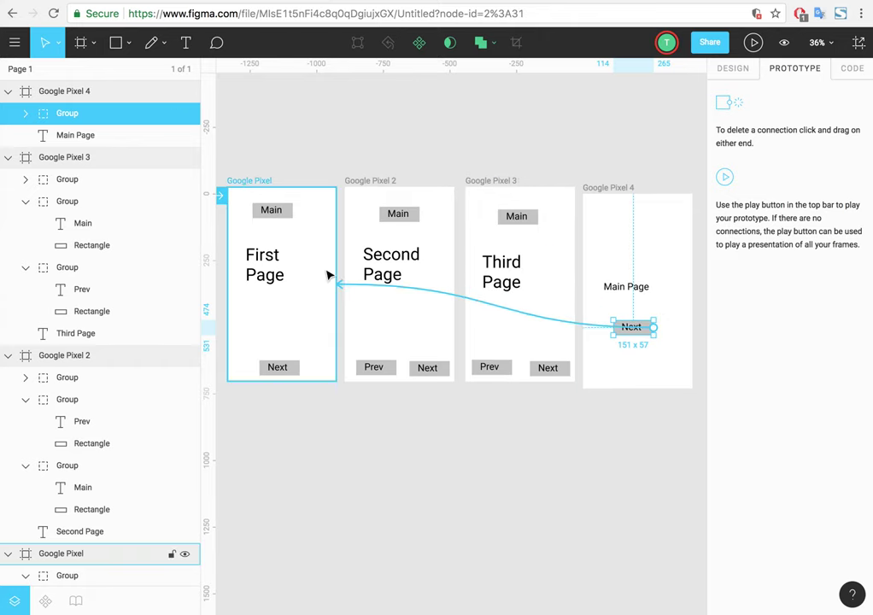
click(498, 545)
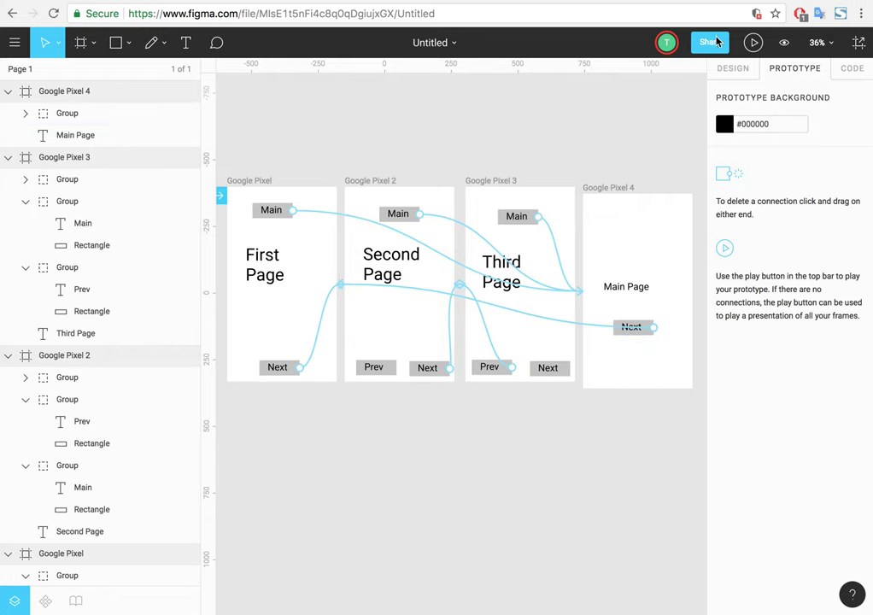
Step: Launch the four-page prototype in presentation mode, opening on First Page (1/4)
click(754, 43)
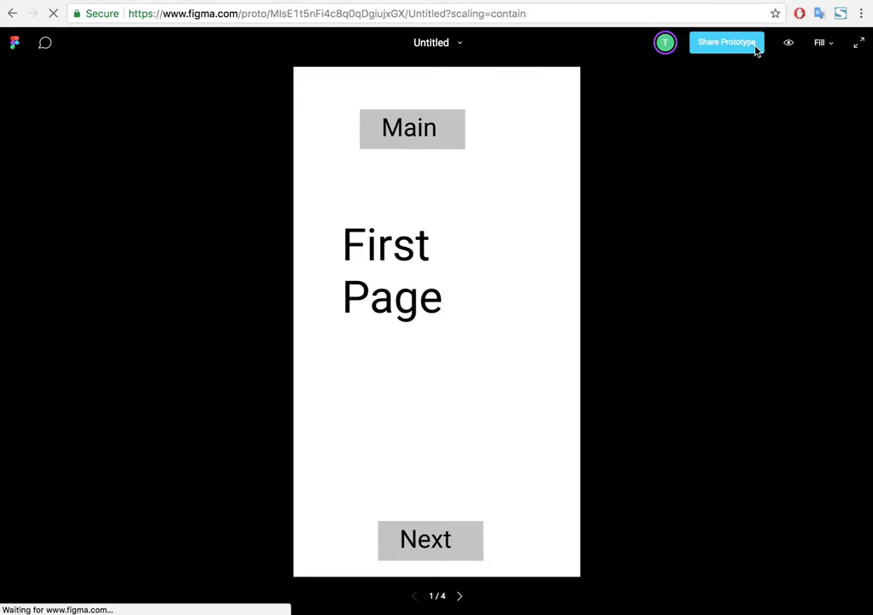